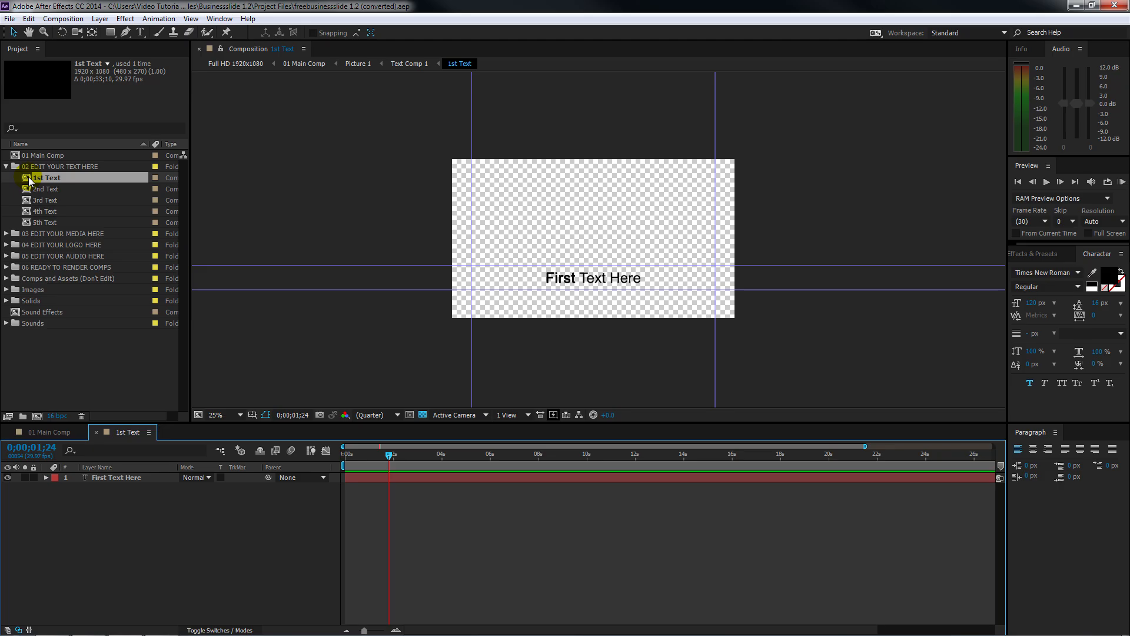
# Fit the composition in the viewer and replace the 1st Text composition's placeholder text with "1st slide".
pyautogui.click(240, 415)
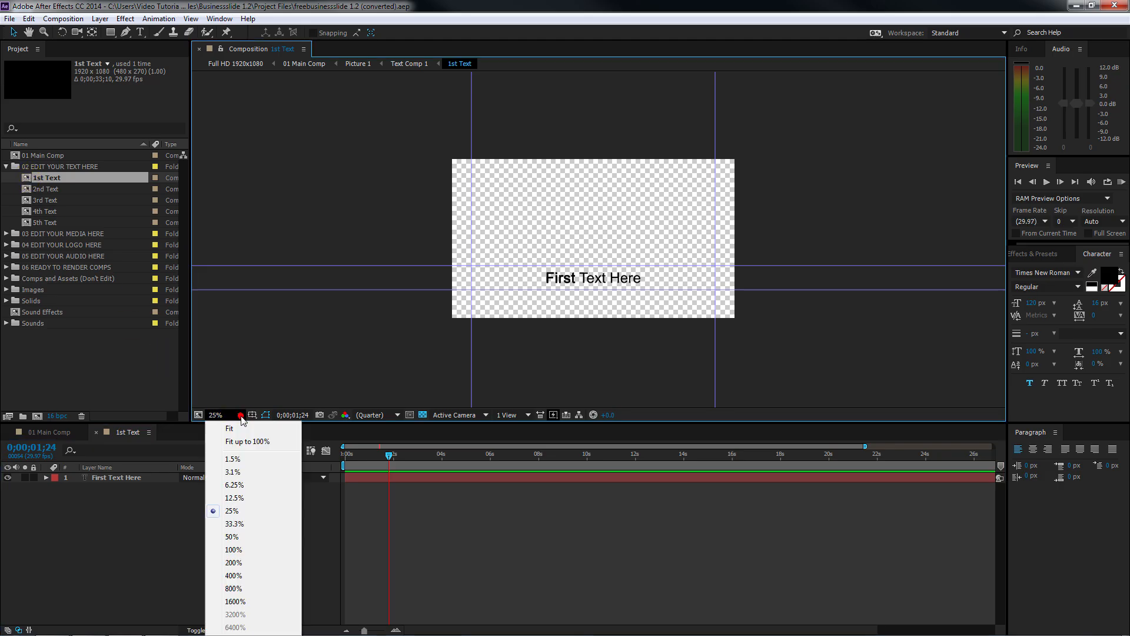
pyautogui.click(238, 428)
pyautogui.click(118, 480)
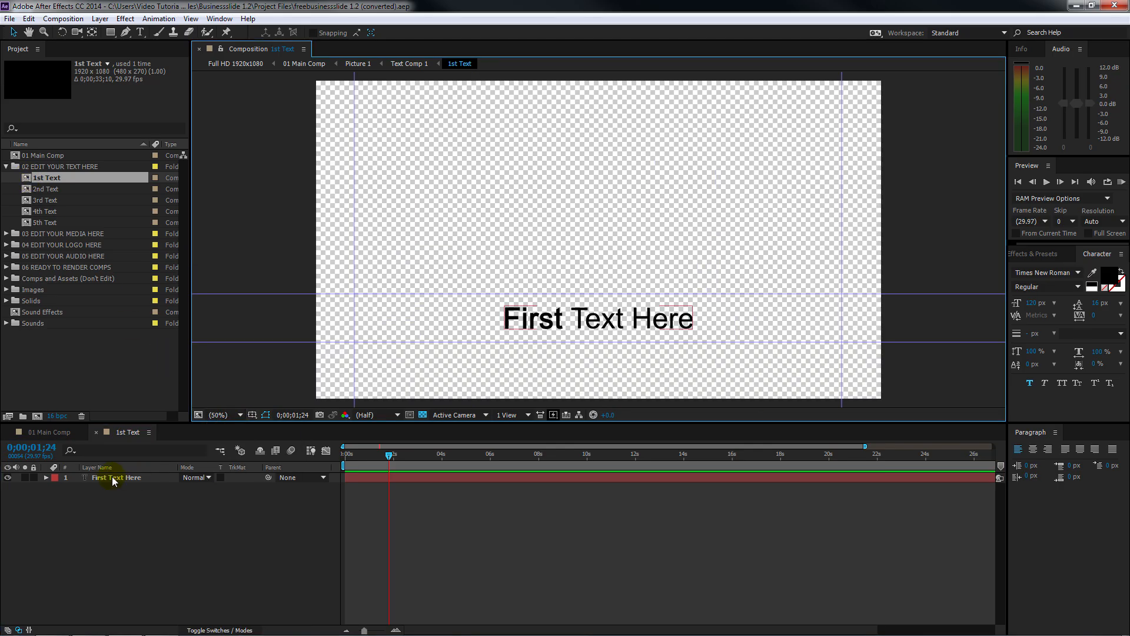
pyautogui.doubleClick(95, 477)
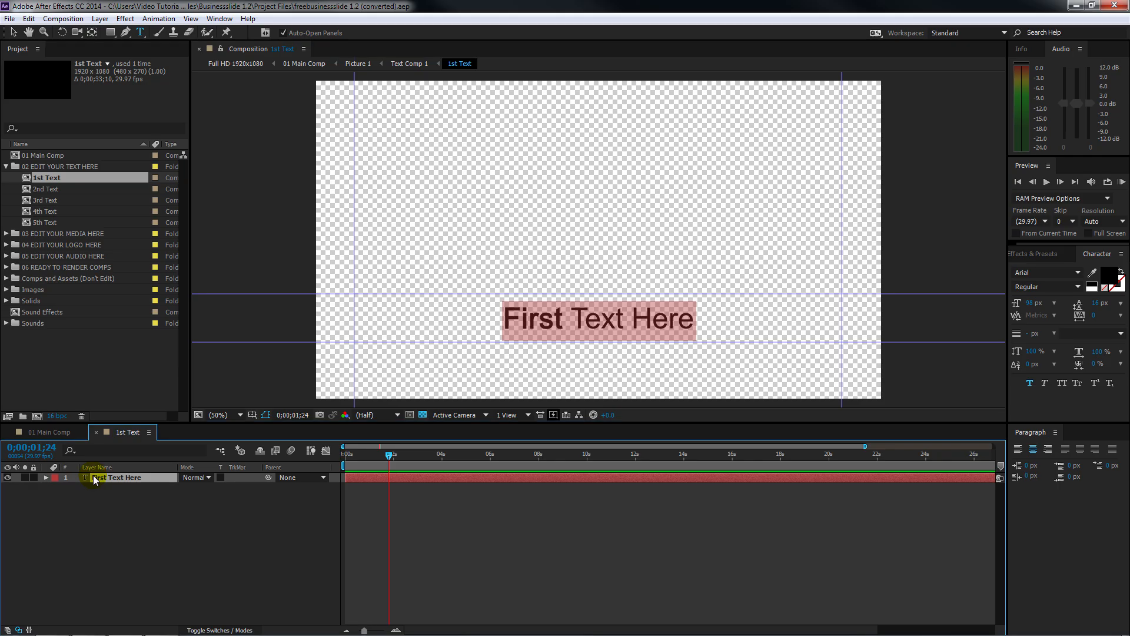
pyautogui.write('1st slide')
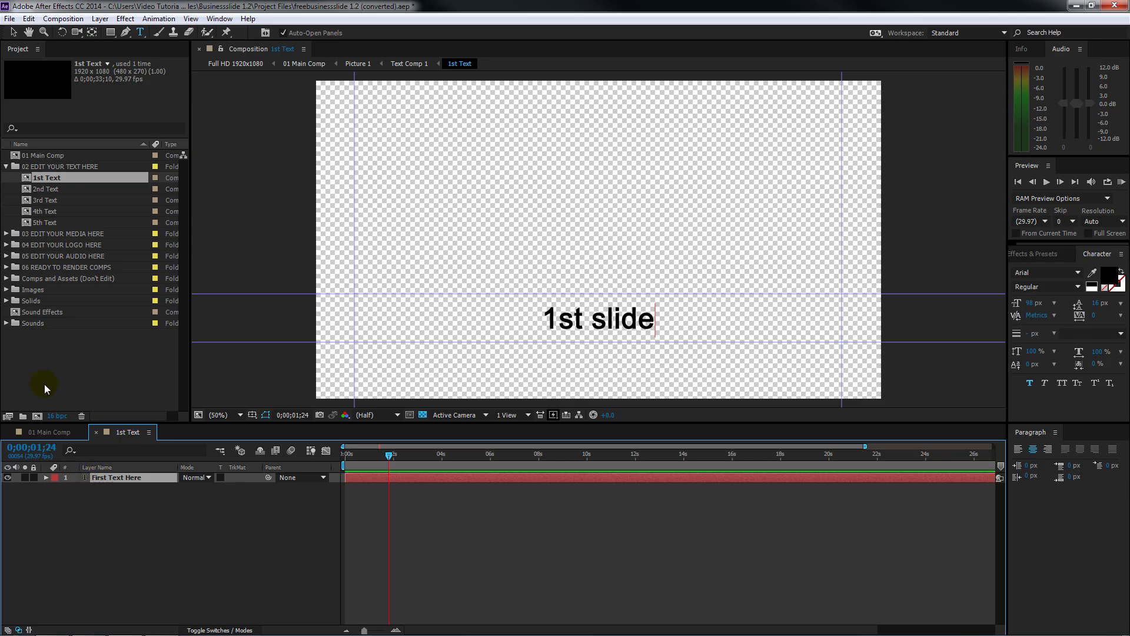
# Open the 2nd Text composition, move to a time where its text shows, and replace it with "2nd slide".
pyautogui.doubleClick(35, 188)
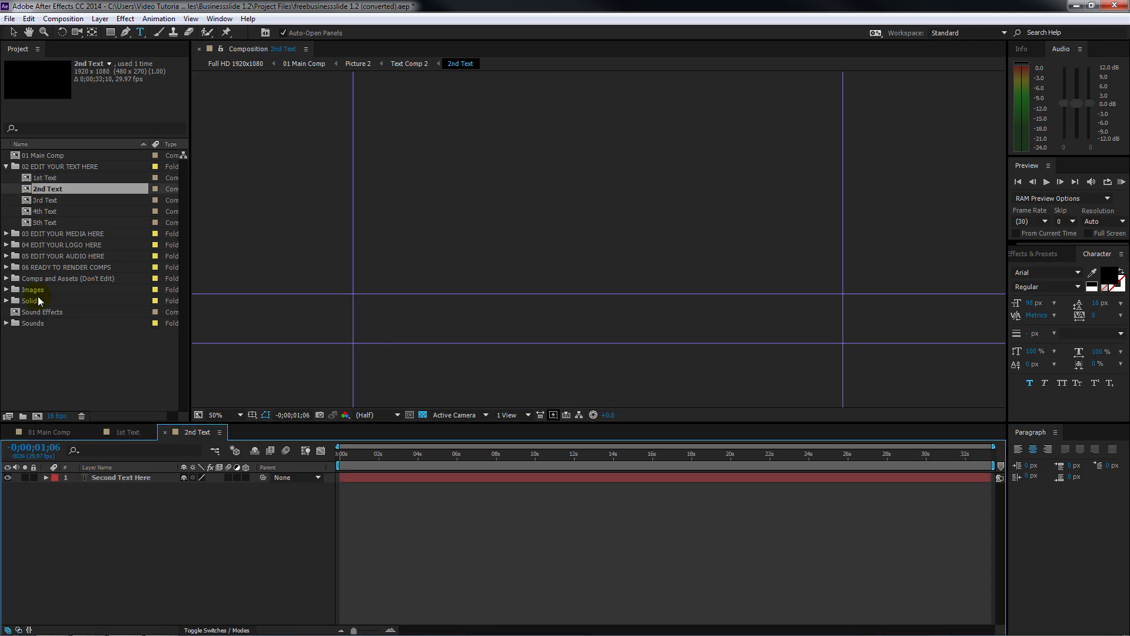
pyautogui.click(482, 454)
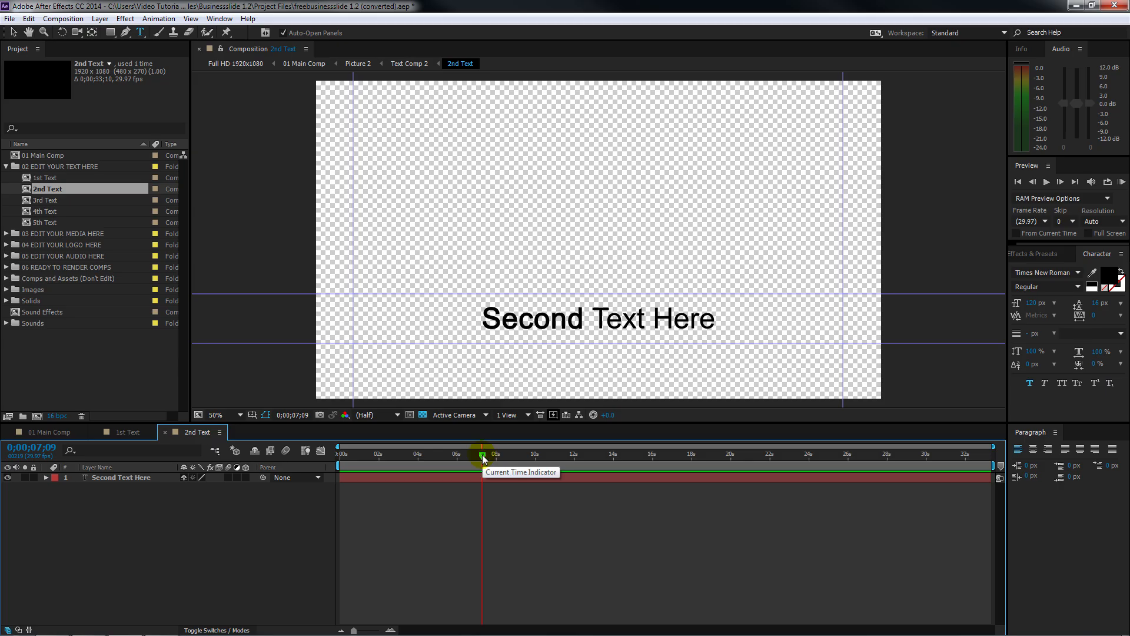
pyautogui.doubleClick(130, 479)
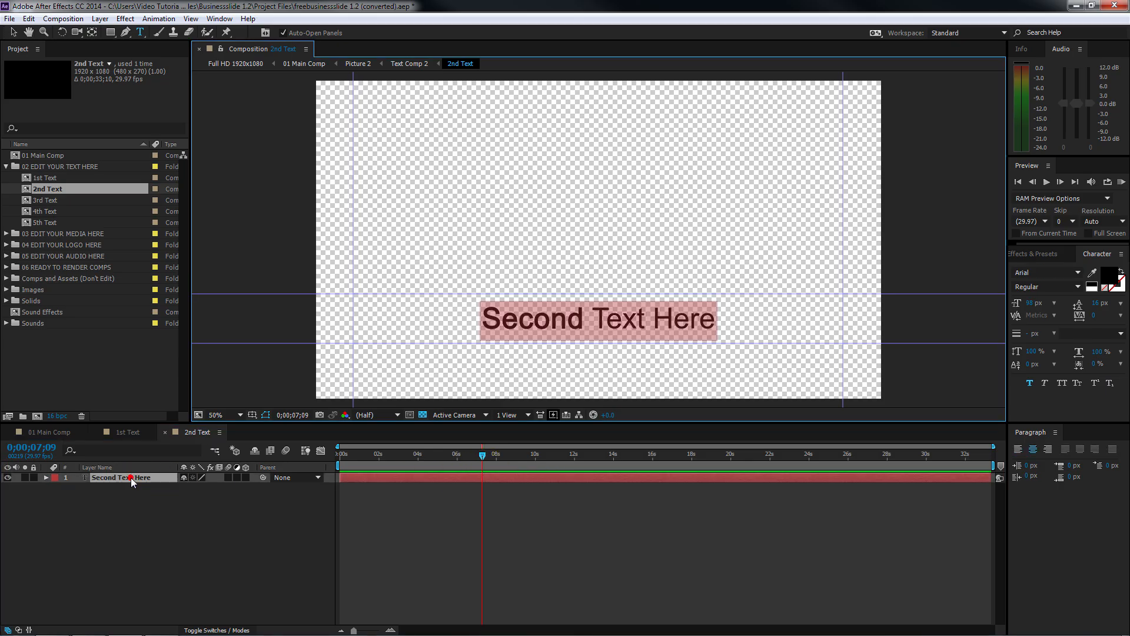
pyautogui.write('2nd slide')
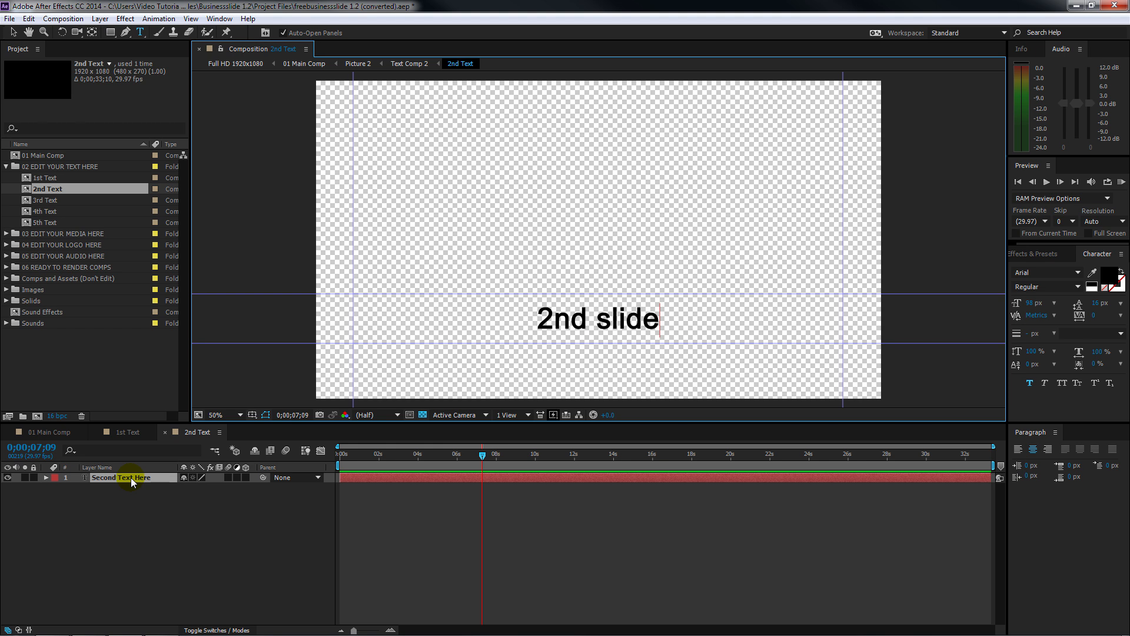
# Open the 3rd Text composition, move to a time where its text shows, and replace it with "3rd slide".
pyautogui.doubleClick(26, 201)
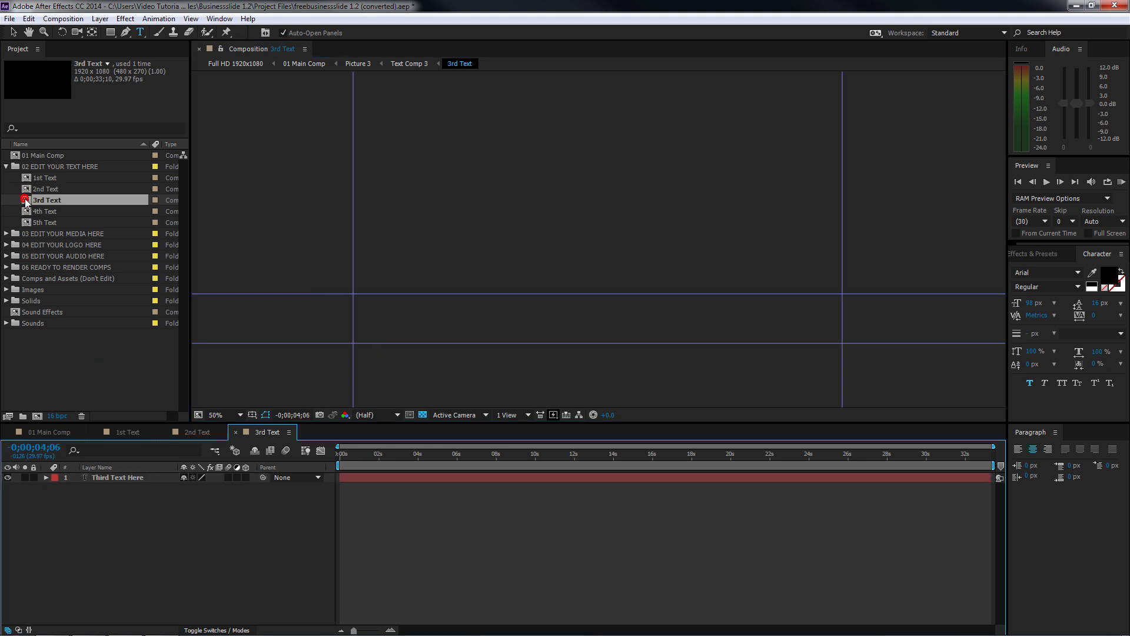
pyautogui.click(464, 455)
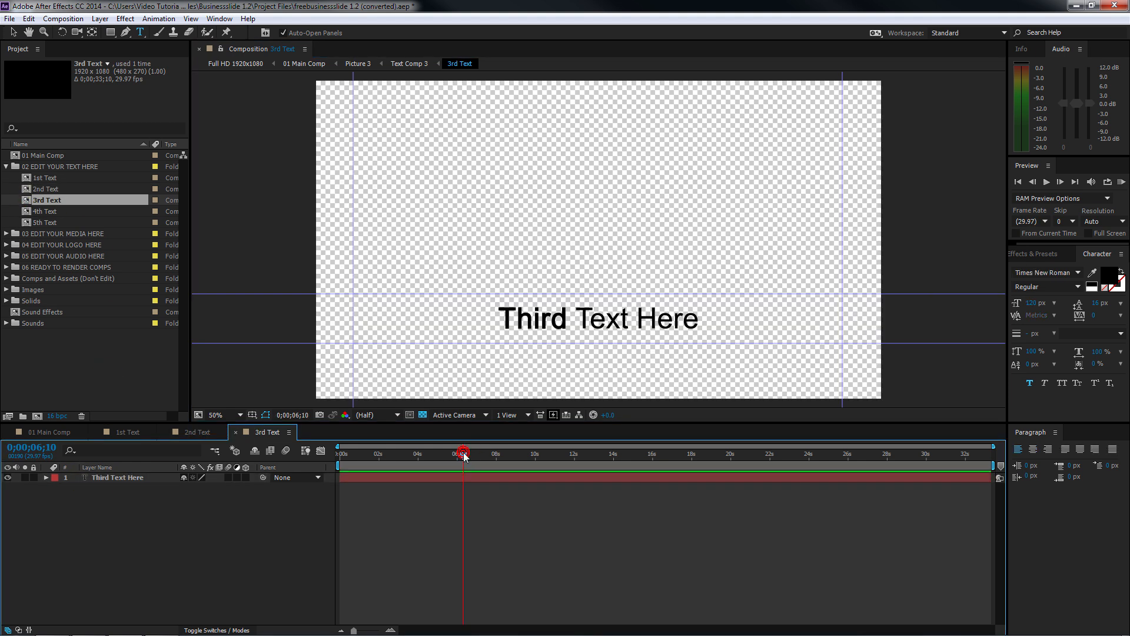
pyautogui.doubleClick(90, 477)
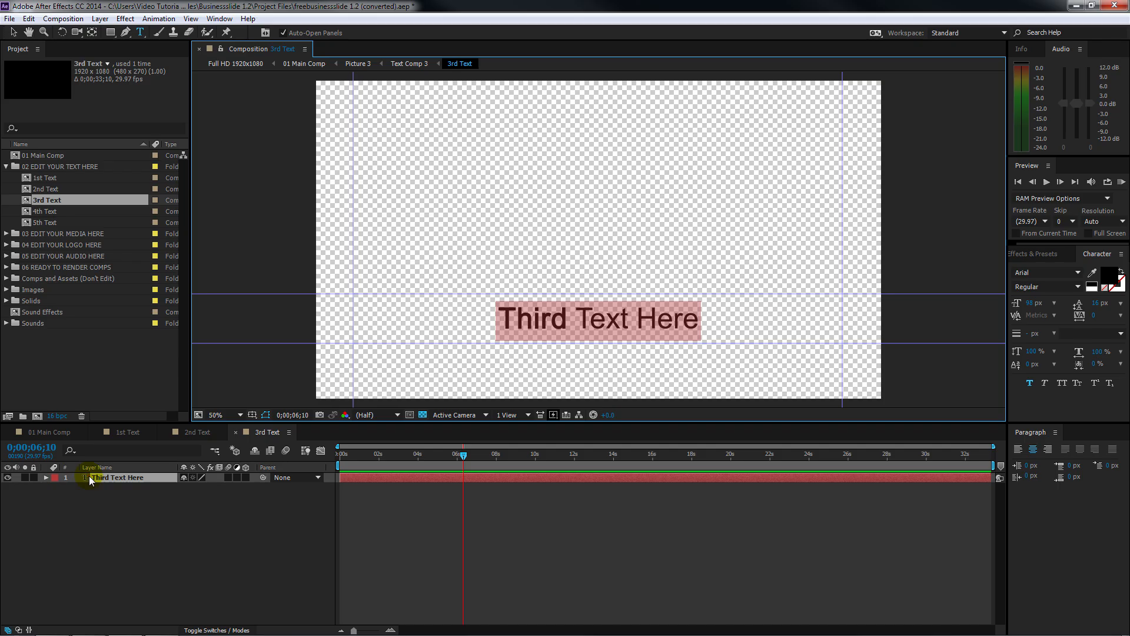
pyautogui.write('3rd slide')
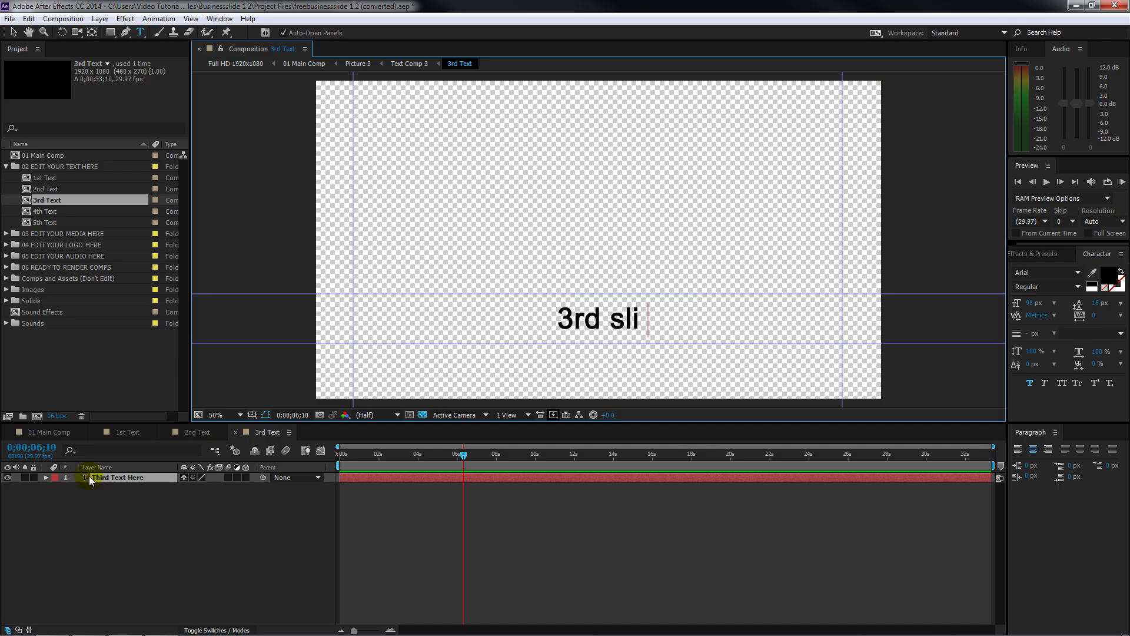
# Open the 4th Text composition, move to a time where its text shows, and replace it with "4th slide".
pyautogui.doubleClick(46, 211)
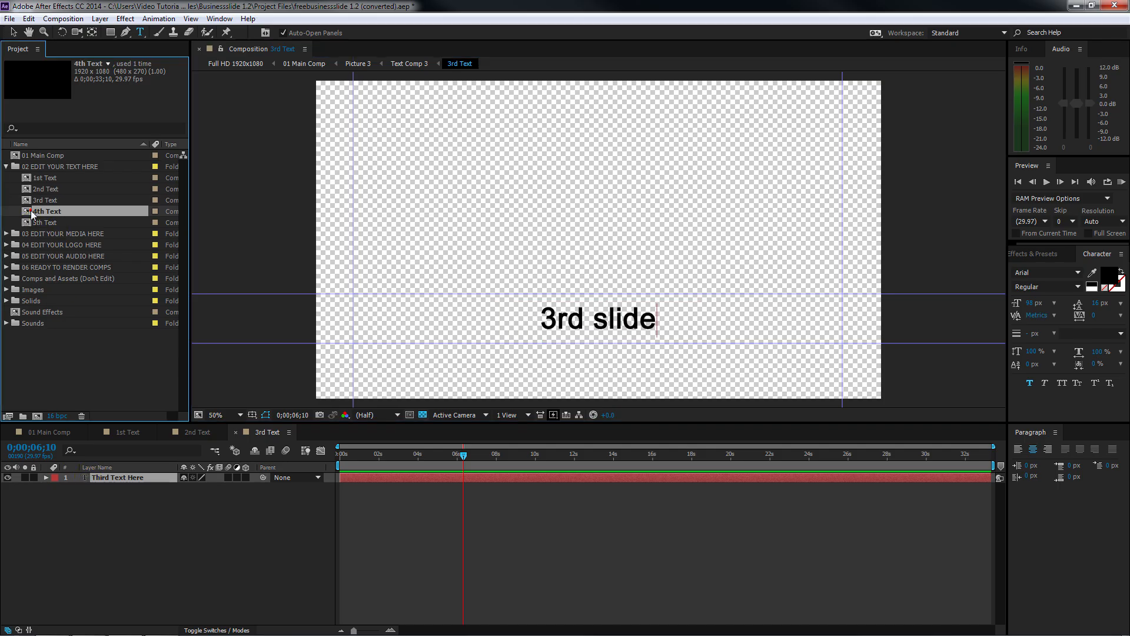
pyautogui.click(434, 455)
pyautogui.doubleClick(97, 476)
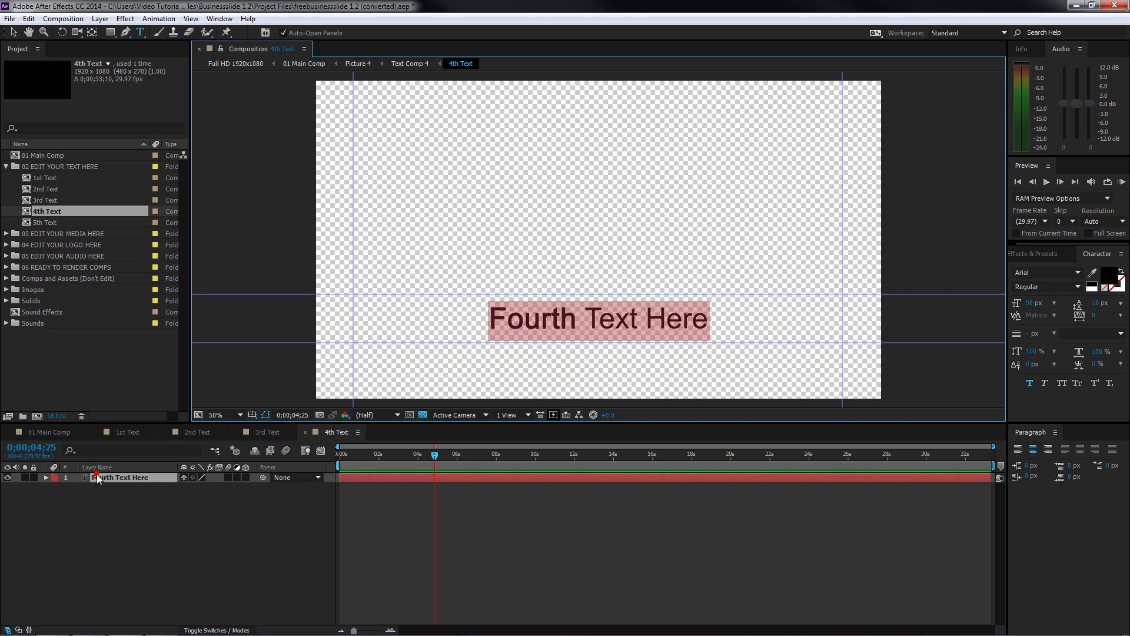
pyautogui.write('4th slide')
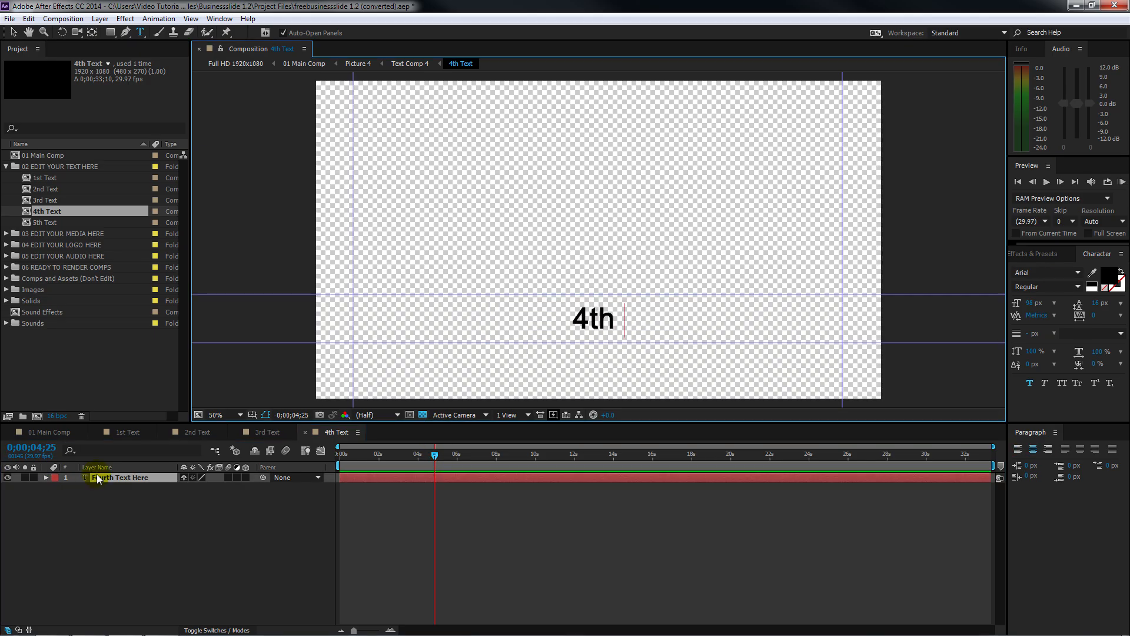
# Open the 5th Text composition, move to a time where its text shows, and replace it with "1st video".
pyautogui.doubleClick(32, 223)
pyautogui.click(485, 465)
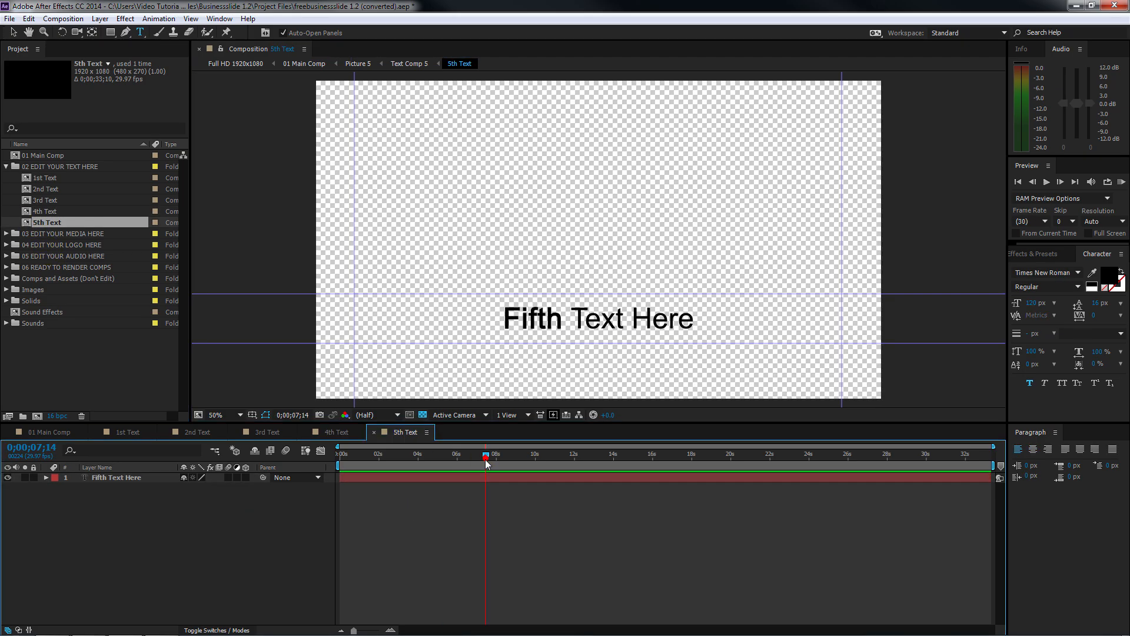
pyautogui.doubleClick(98, 479)
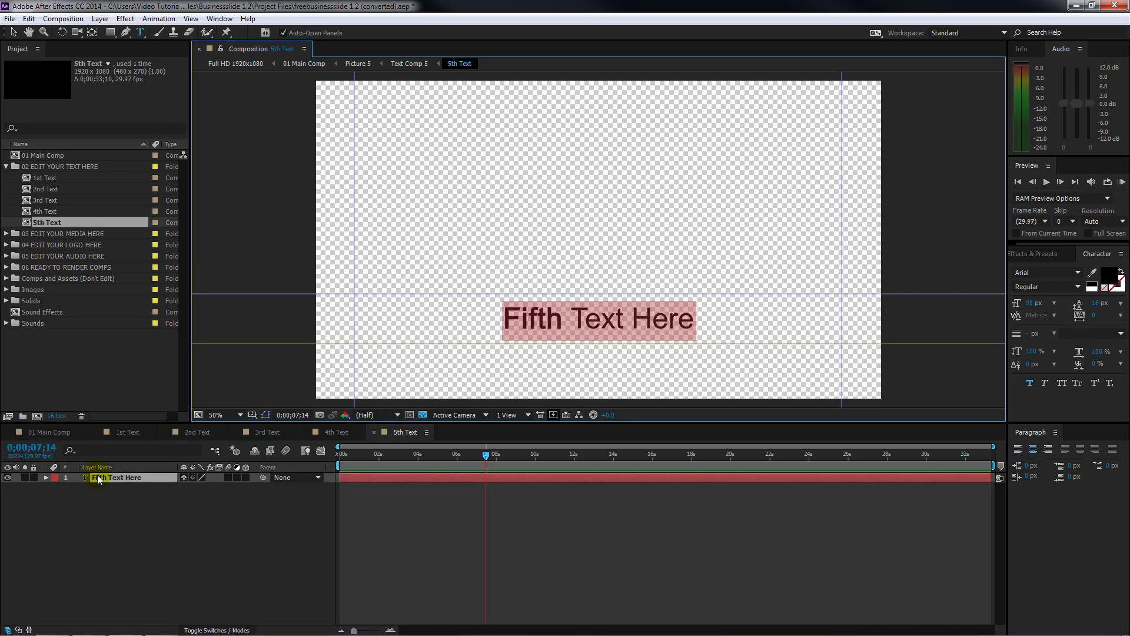
pyautogui.write('1st video')
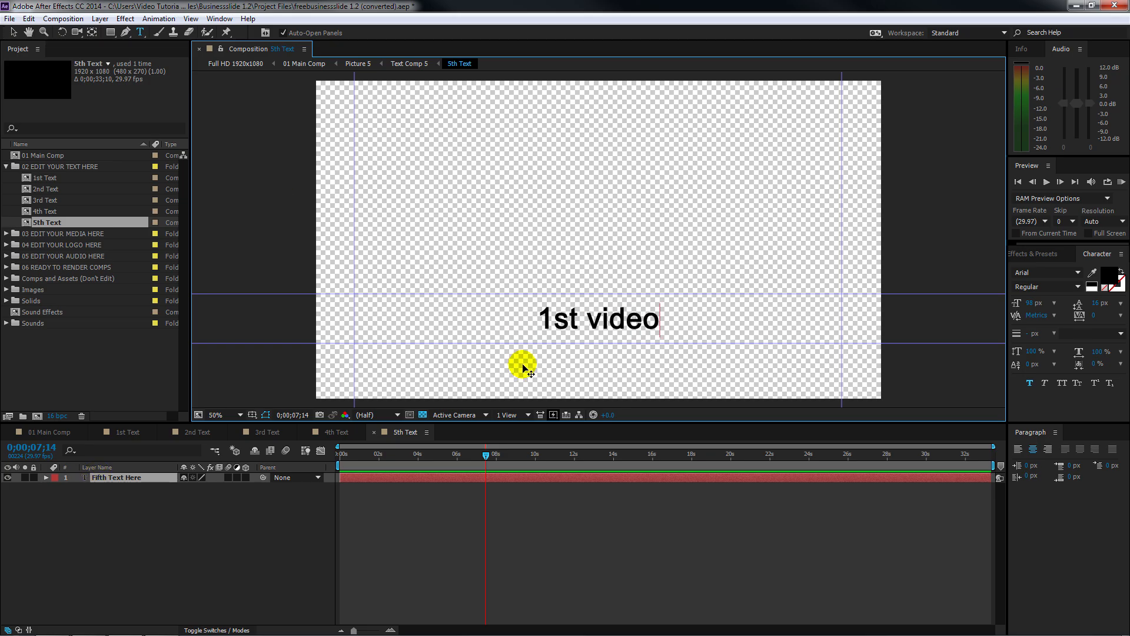
# Set the font size of the "1st video" text layer to 111 px, keeping Arial Regular.
pyautogui.click(13, 32)
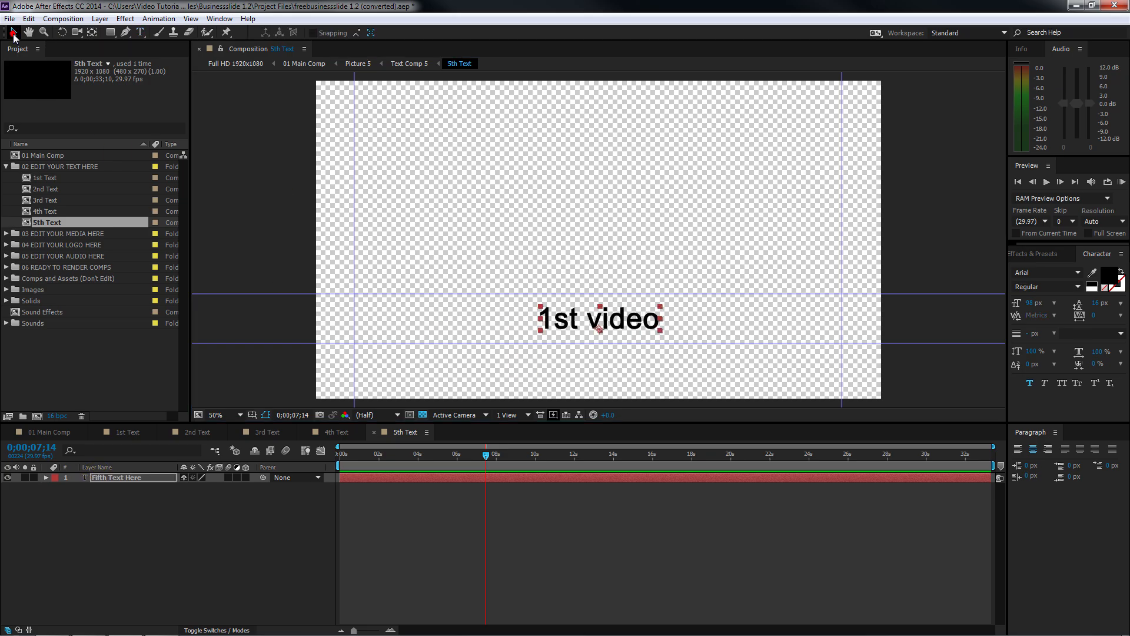
pyautogui.click(610, 333)
pyautogui.click(1080, 273)
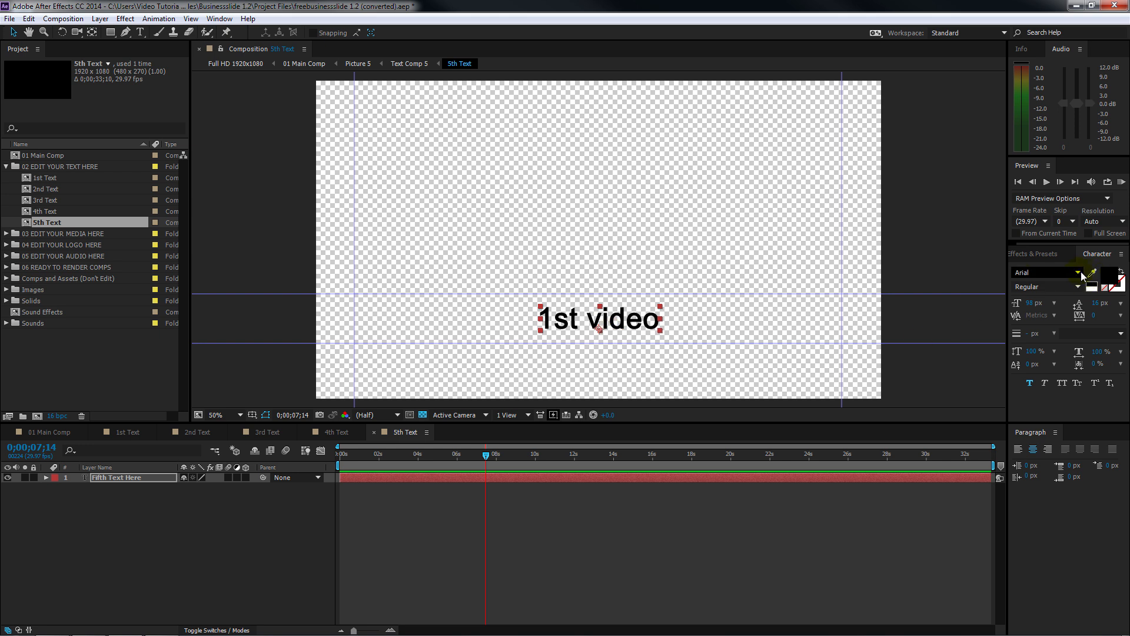
pyautogui.click(1045, 272)
pyautogui.moveTo(1040, 301); pyautogui.dragTo(1042, 306)
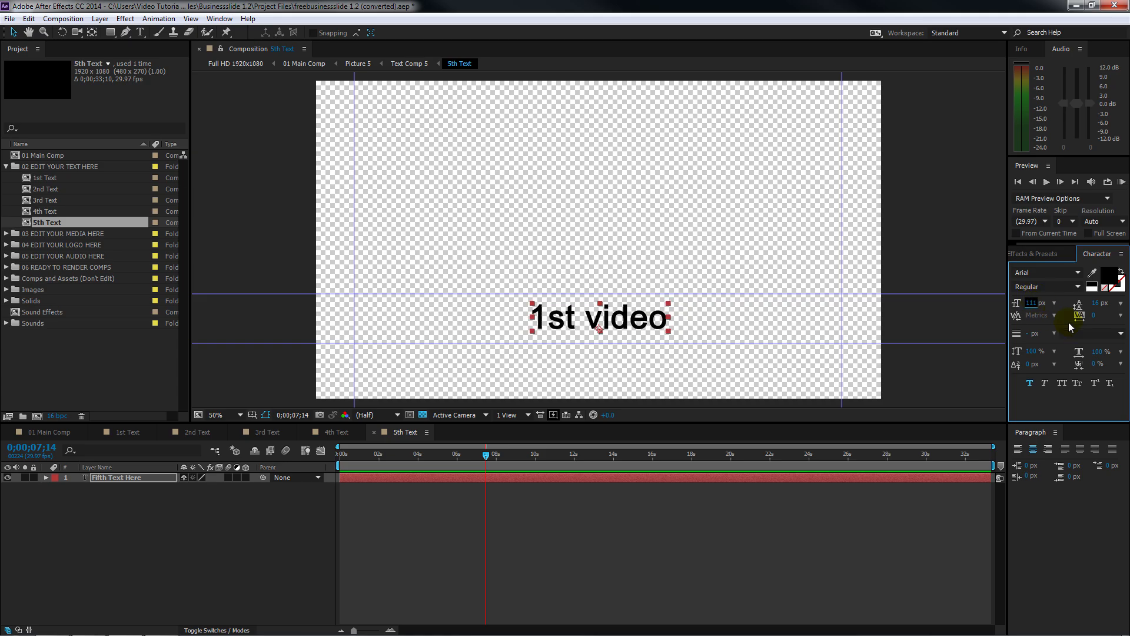
pyautogui.click(1081, 291)
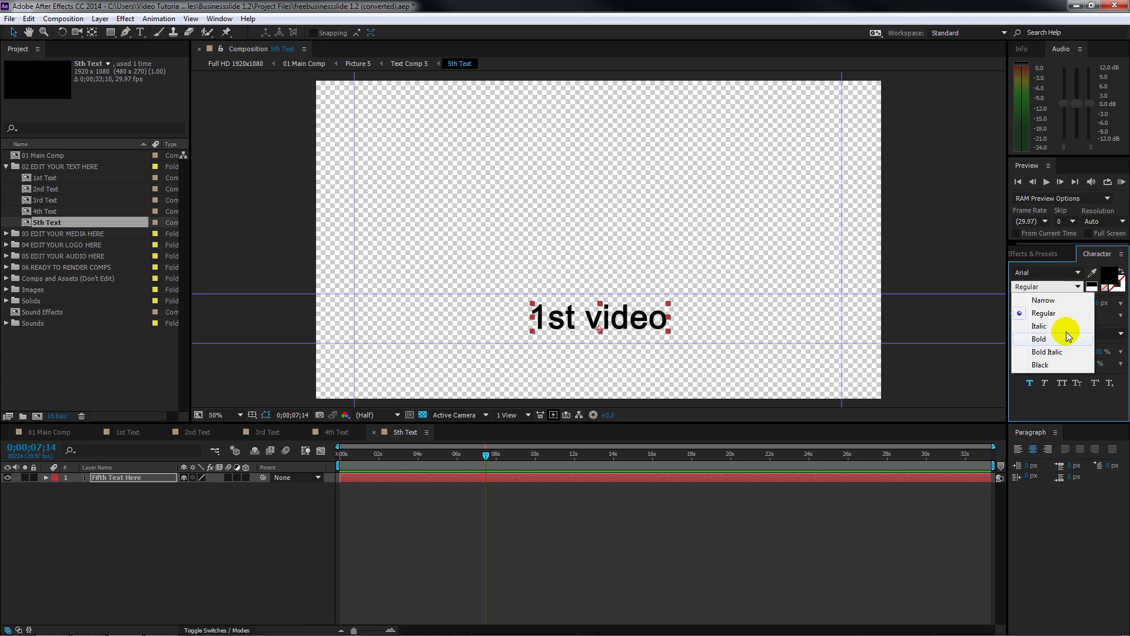
pyautogui.click(1057, 286)
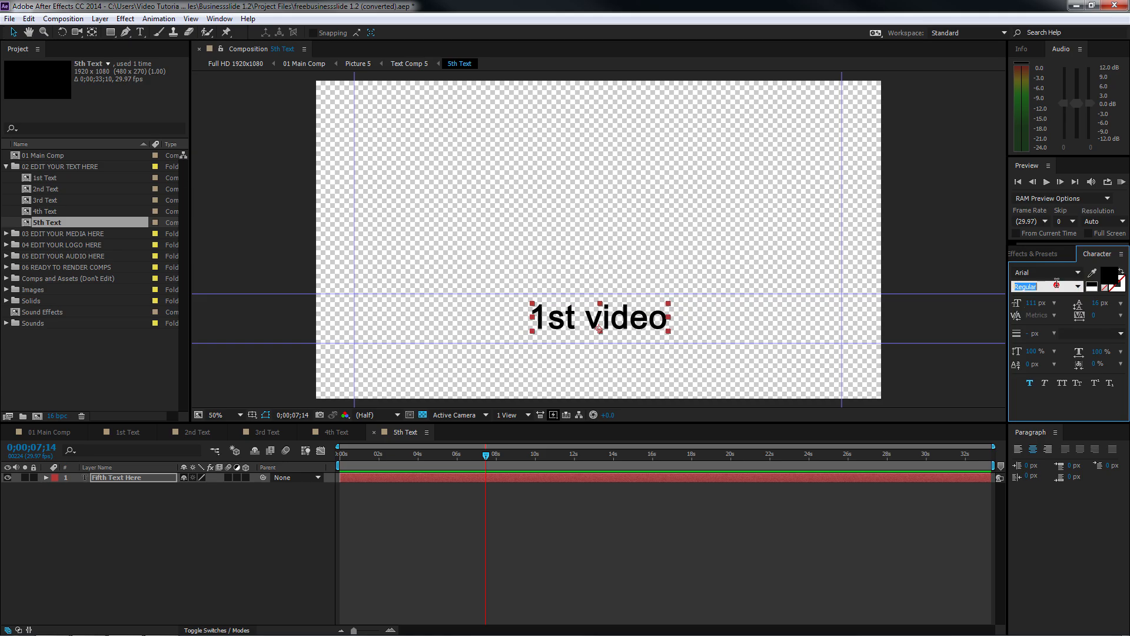
# Change the fill colour of the "1st video" text to red.
pyautogui.click(1110, 280)
pyautogui.moveTo(772, 145); pyautogui.dragTo(758, 132)
pyautogui.click(892, 104)
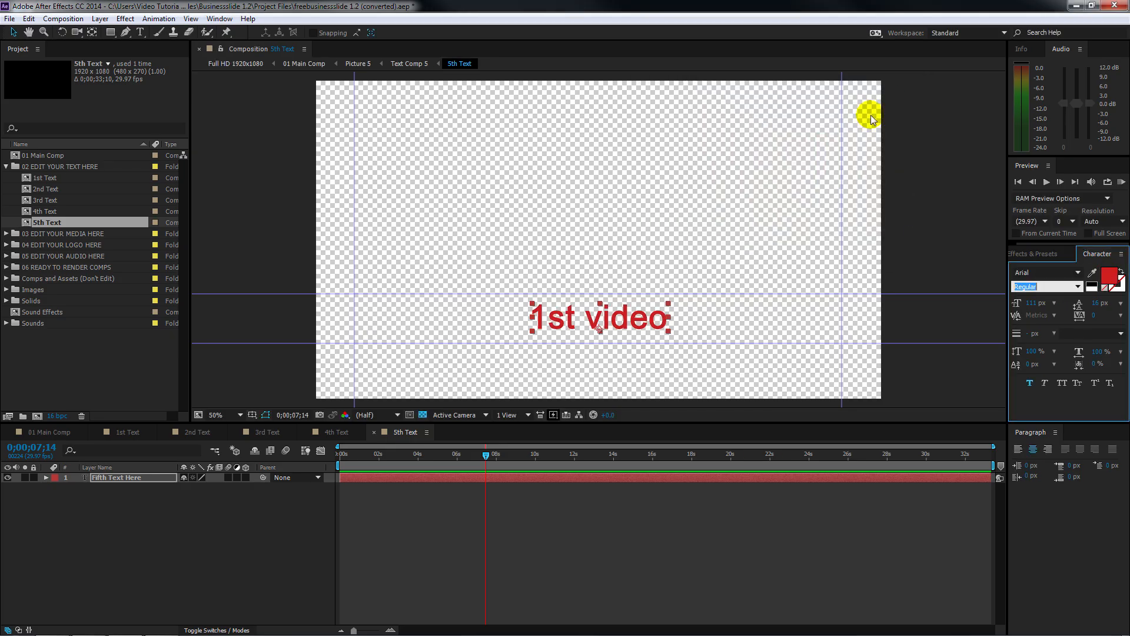
# Collapse the text compositions folder and import Image 1.jpg through Image 4.jpg from the Footage folder.
pyautogui.click(6, 167)
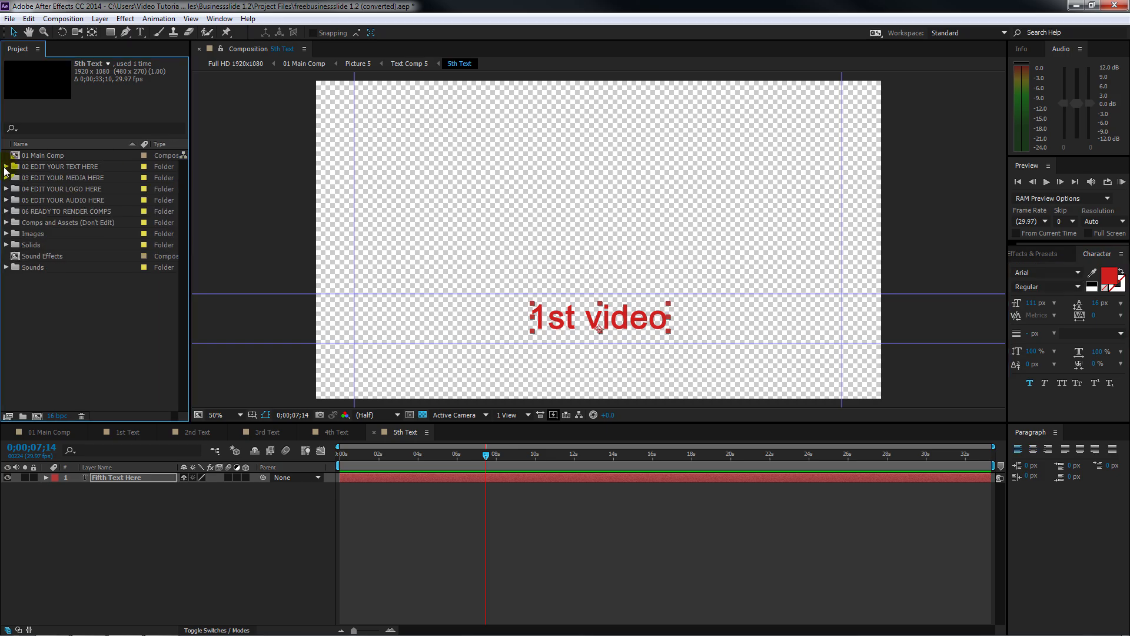
pyautogui.click(10, 18)
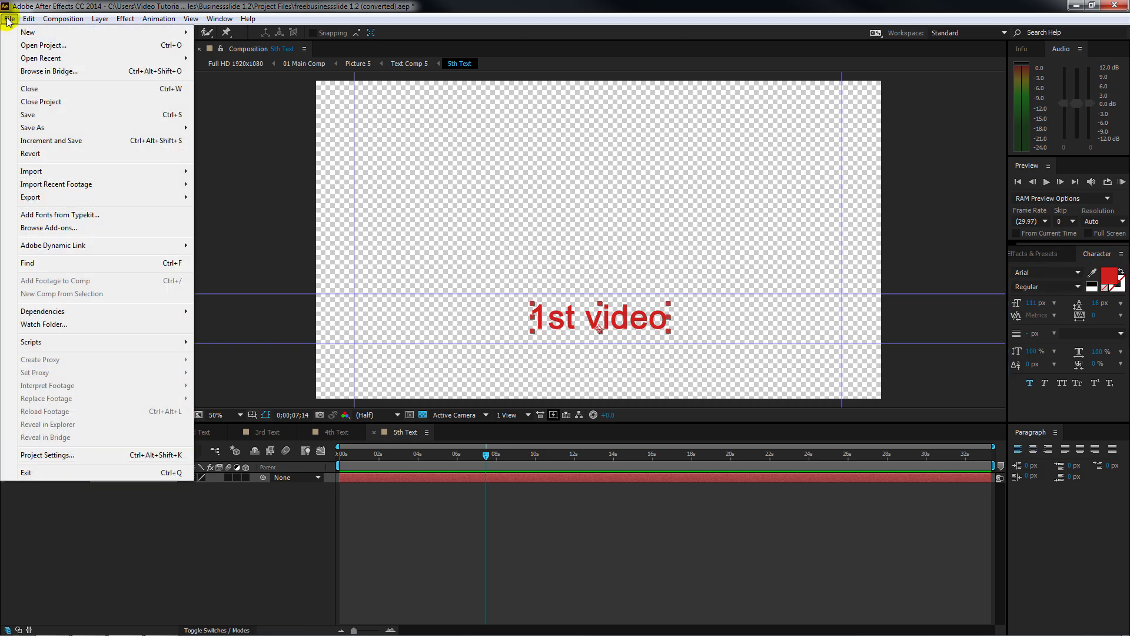
pyautogui.moveTo(167, 171)
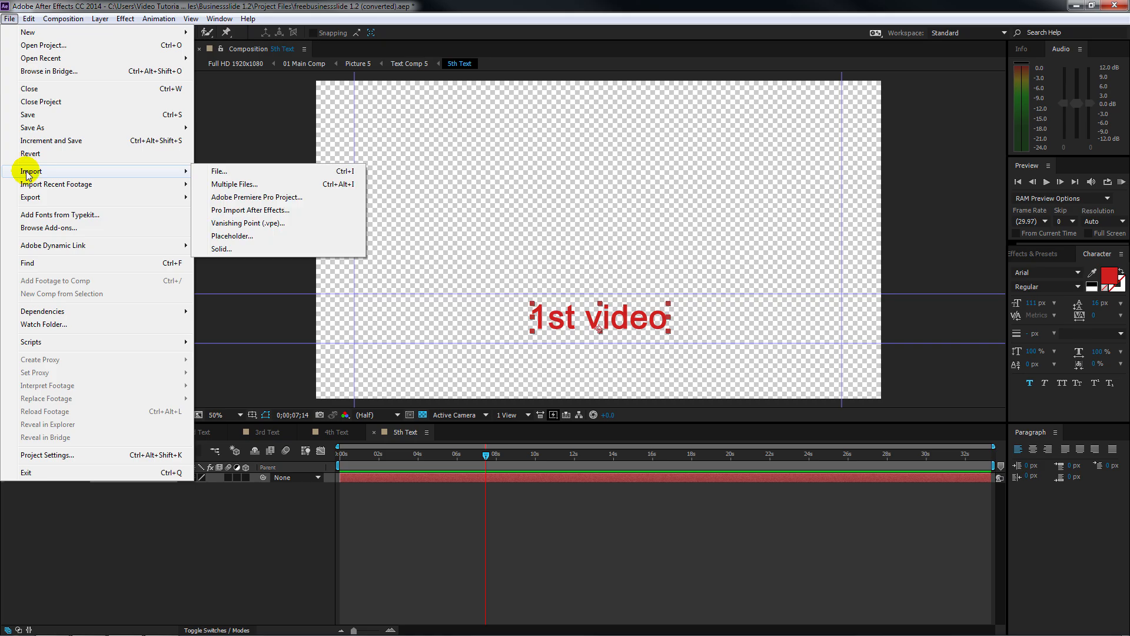
pyautogui.click(218, 172)
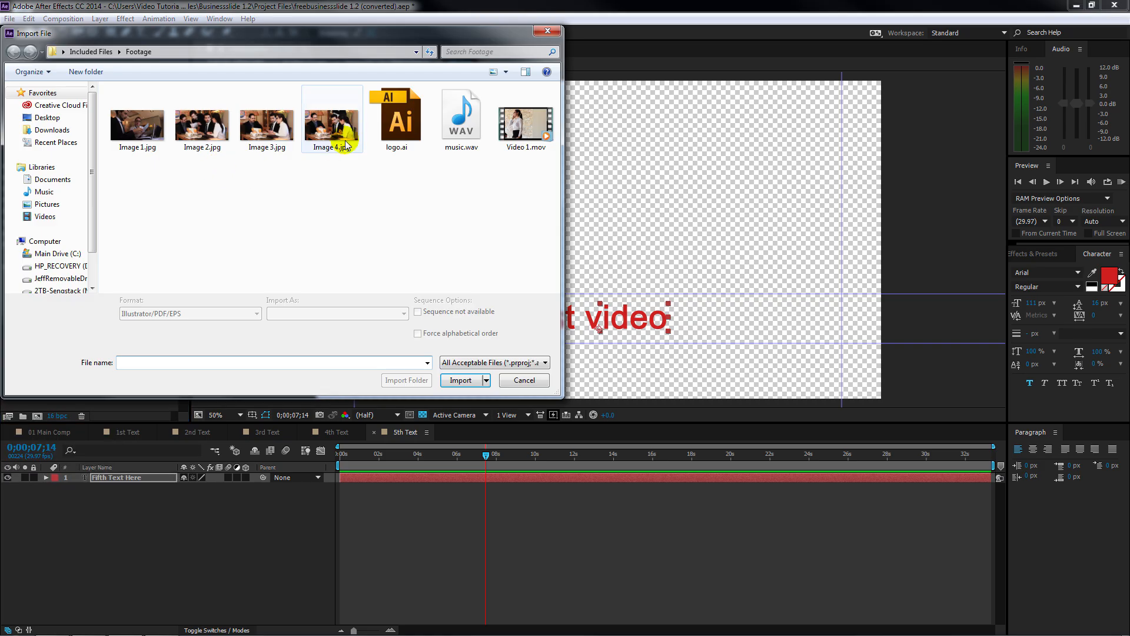
pyautogui.moveTo(348, 196); pyautogui.dragTo(125, 93)
pyautogui.click(465, 371)
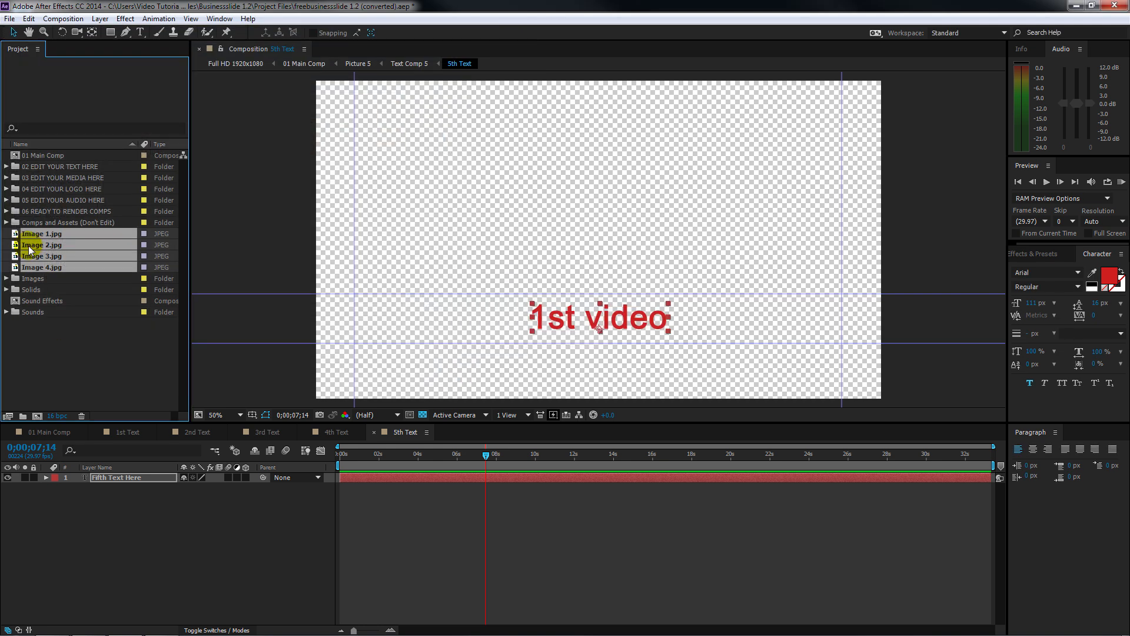
# Open the 1st Media composition and replace its placeholder layer with Image 1.jpg.
pyautogui.click(7, 177)
pyautogui.doubleClick(28, 190)
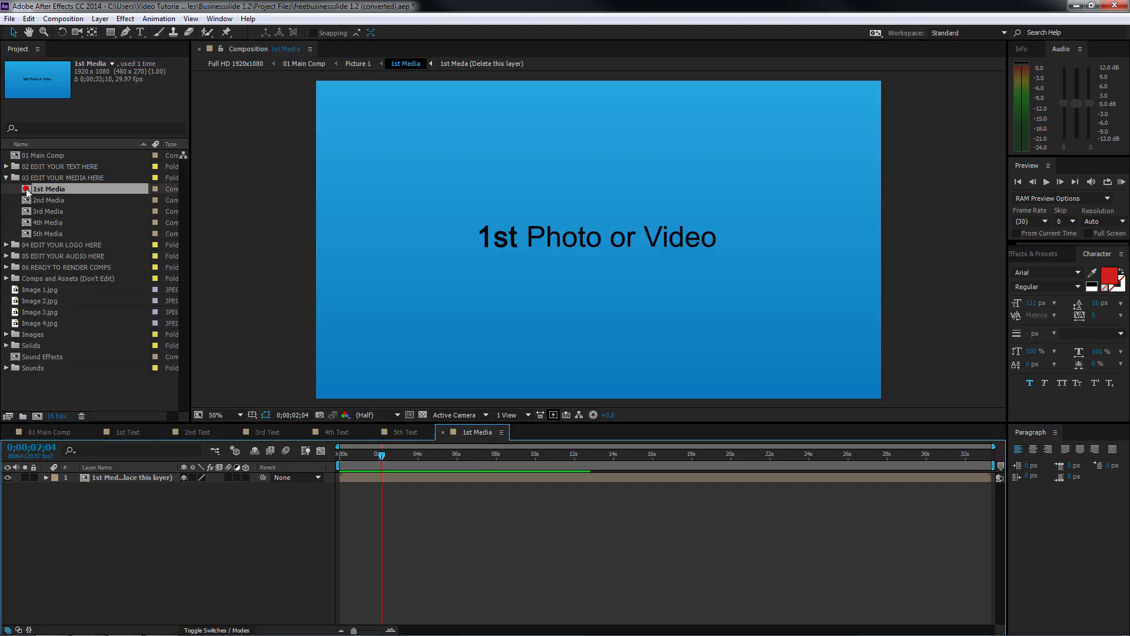
pyautogui.click(88, 479)
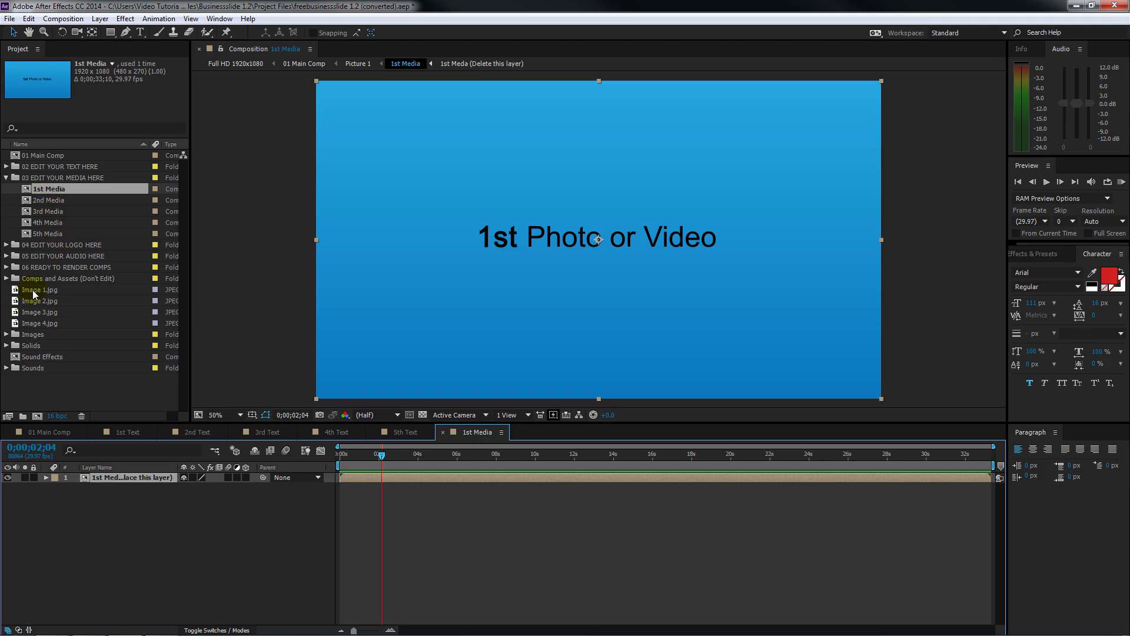
pyautogui.moveTo(19, 291); pyautogui.dragTo(94, 478)
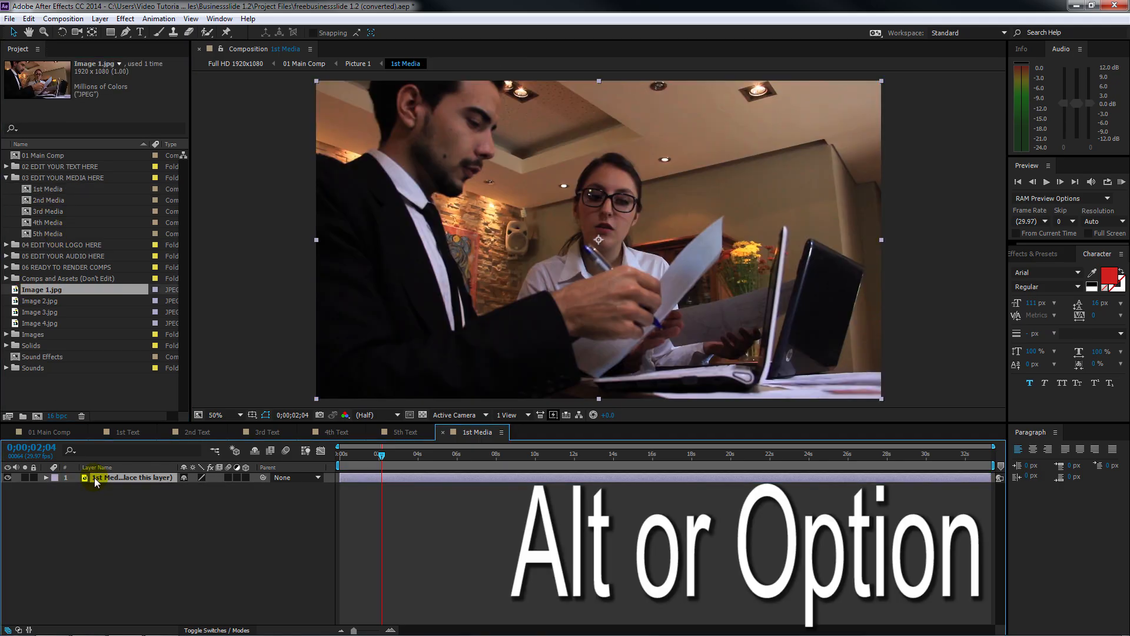
# Open the 2nd Media composition and replace its placeholder layer with Image 2.jpg.
pyautogui.doubleClick(28, 202)
pyautogui.click(441, 457)
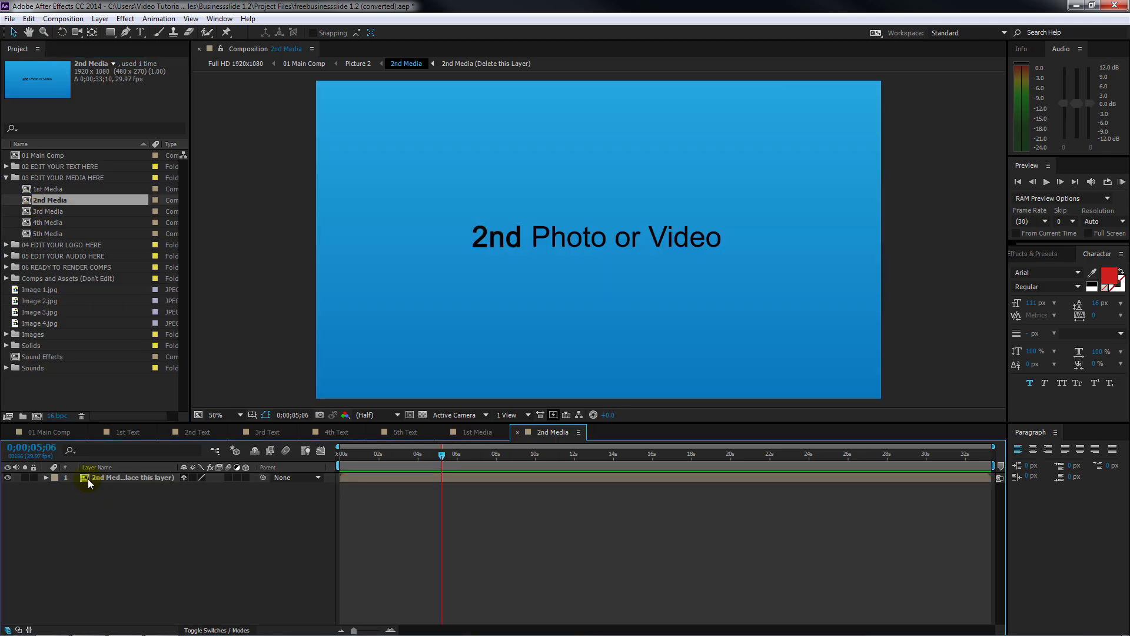
pyautogui.click(87, 478)
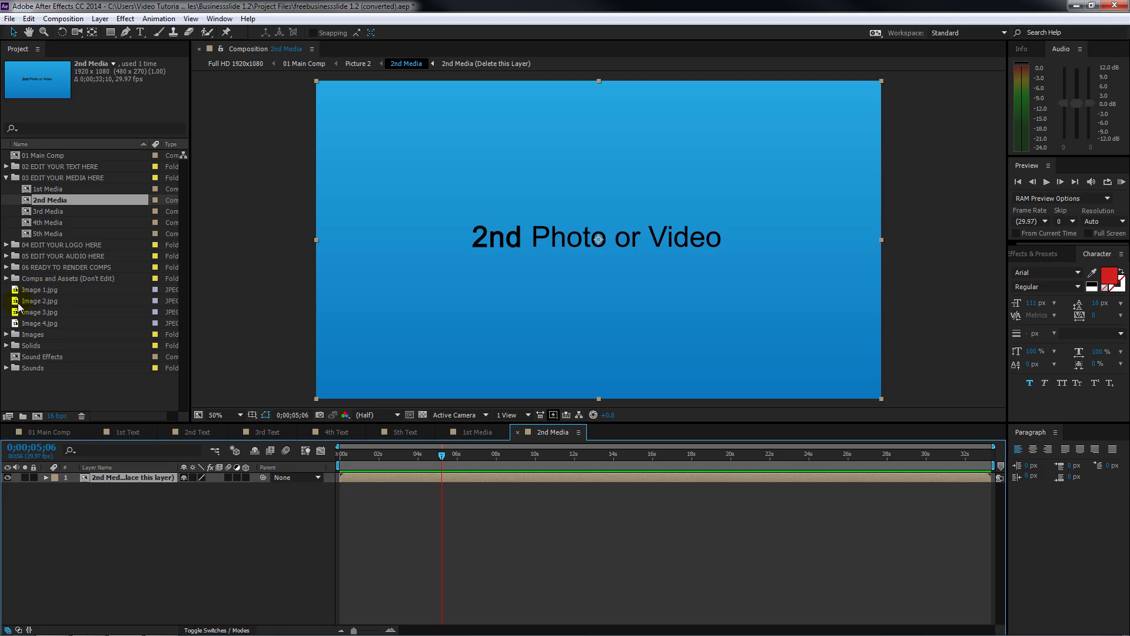
pyautogui.moveTo(18, 305); pyautogui.dragTo(118, 477)
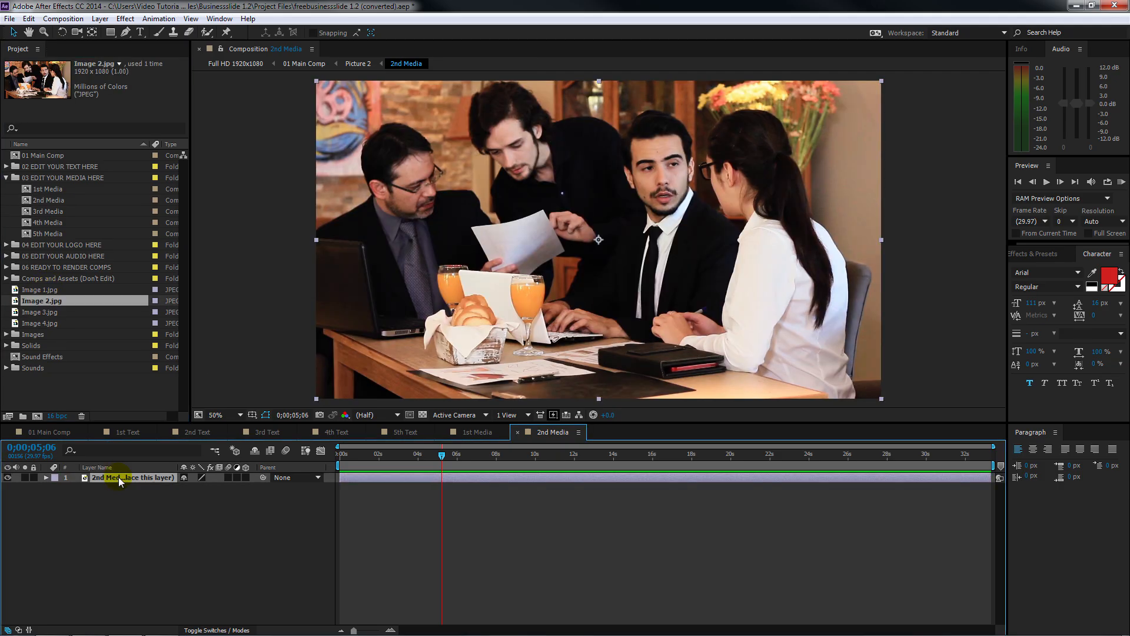
# Open the 3rd Media composition and replace its placeholder layer with Image 3.jpg.
pyautogui.doubleClick(29, 211)
pyautogui.click(426, 455)
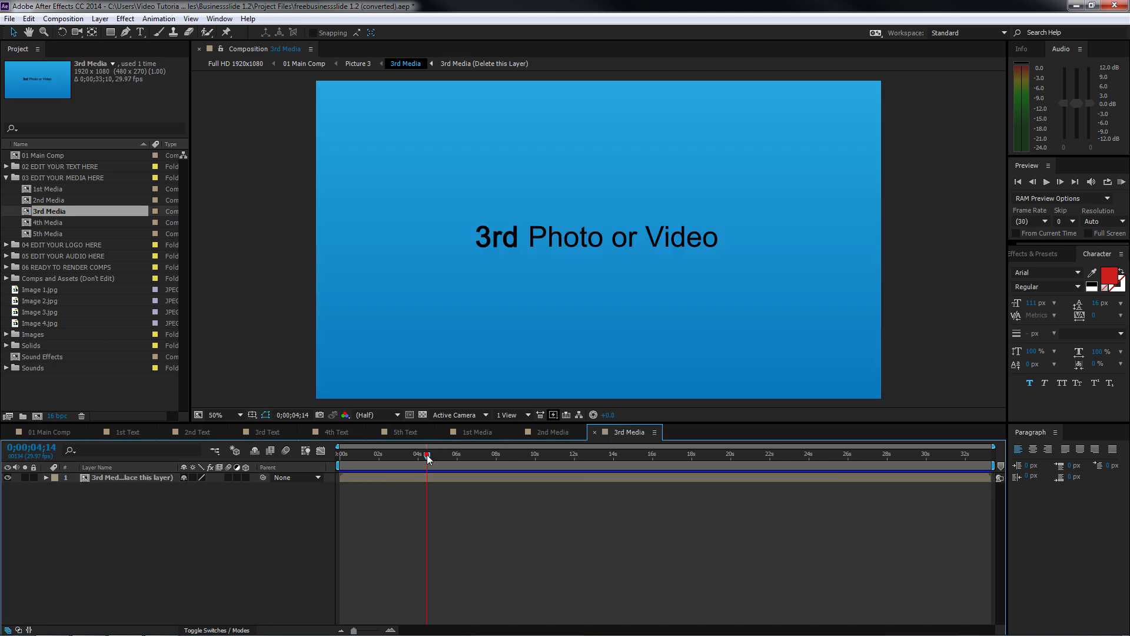
pyautogui.click(89, 479)
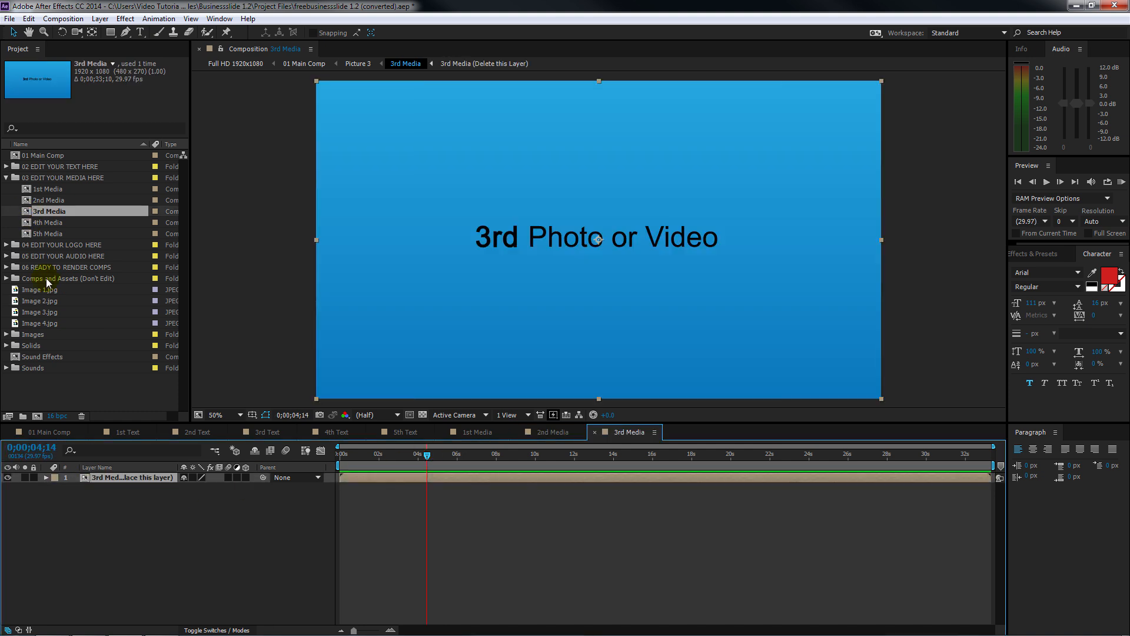
pyautogui.moveTo(17, 318); pyautogui.dragTo(99, 481)
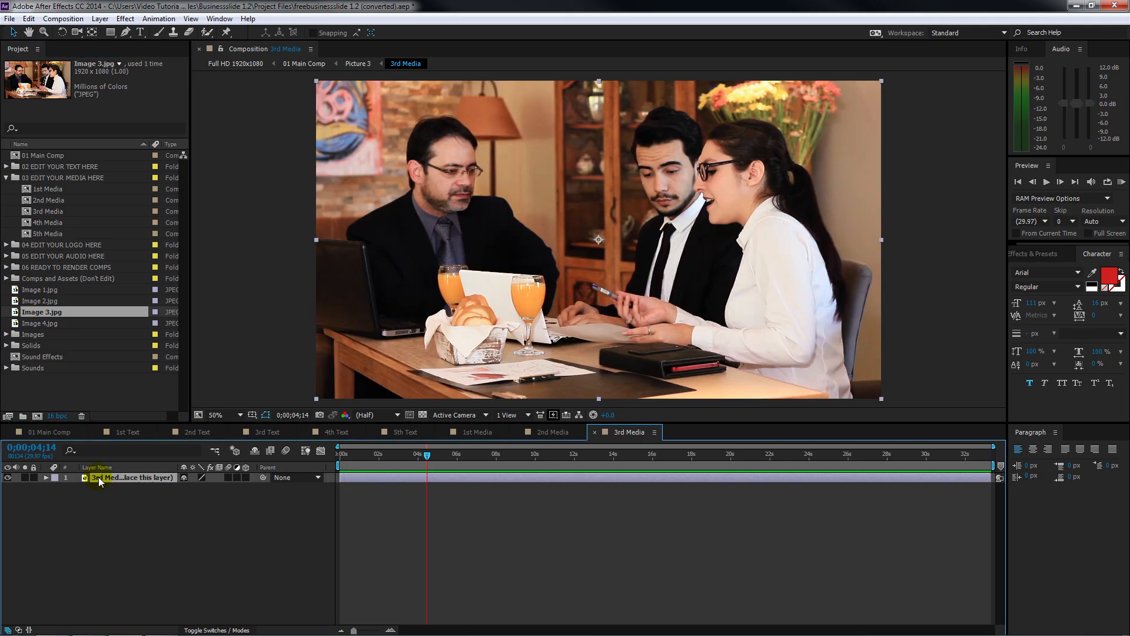
# Open the 4th Media composition and replace its placeholder layer with Image 4.jpg.
pyautogui.doubleClick(30, 223)
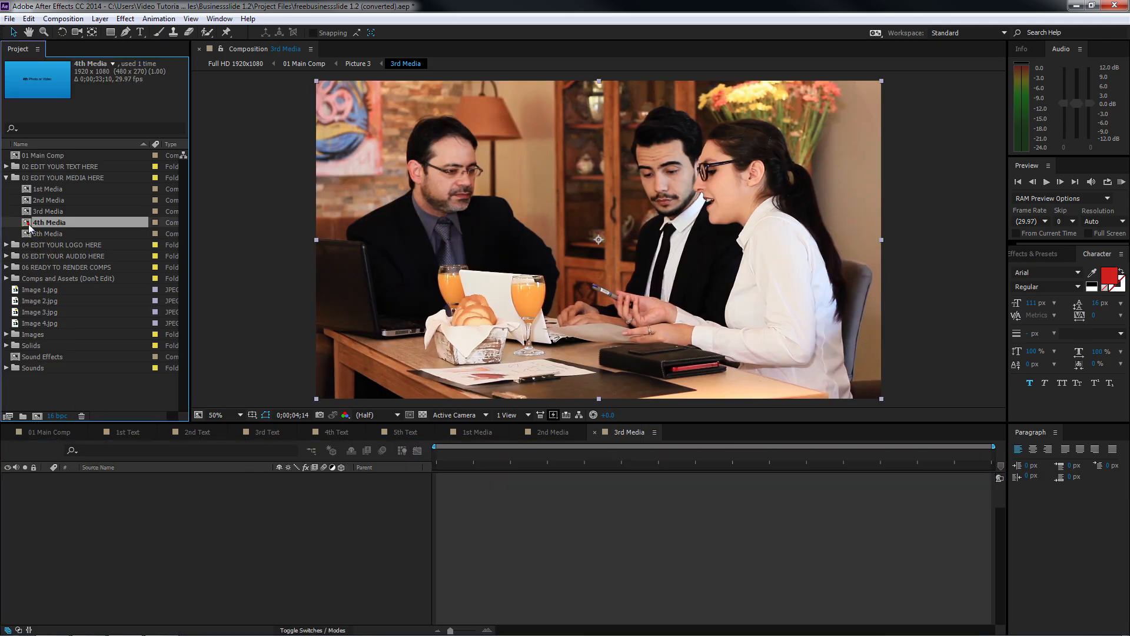
pyautogui.click(395, 453)
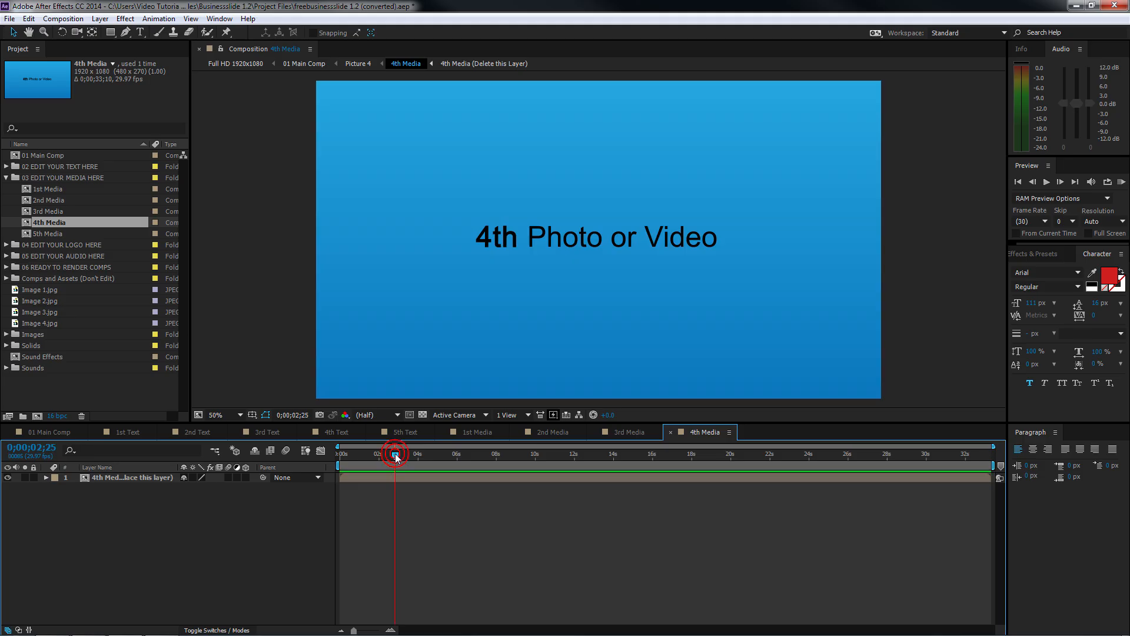
pyautogui.click(87, 477)
pyautogui.moveTo(16, 326); pyautogui.dragTo(95, 478)
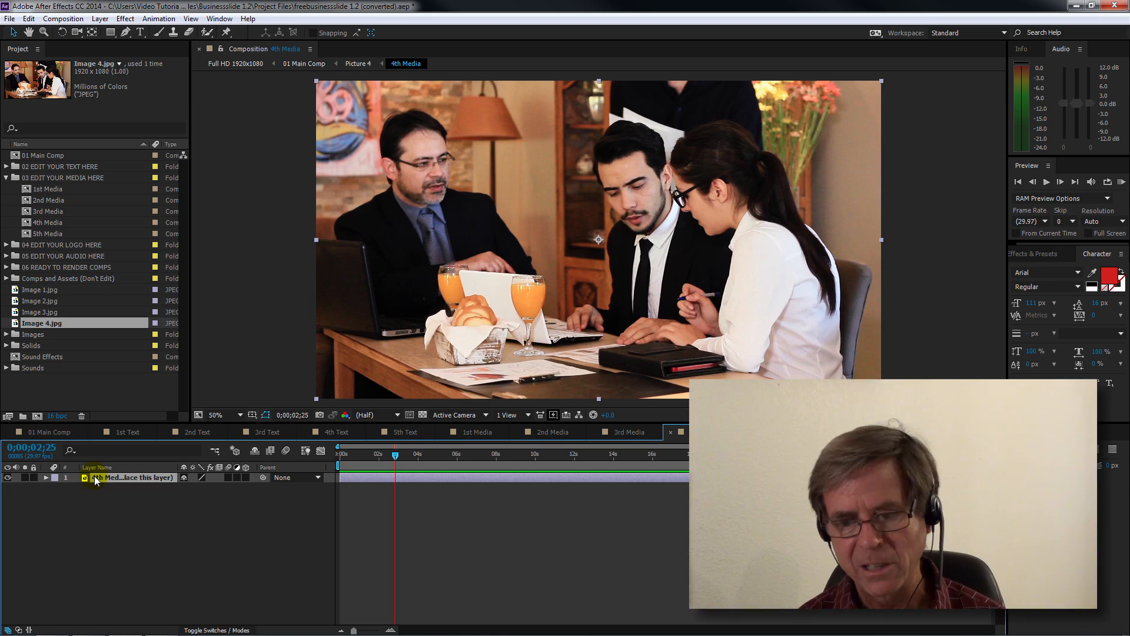
# Try scaling the 4th Media image down to about 66% and shifting it in the frame, and undo these changes.
pyautogui.press('s')
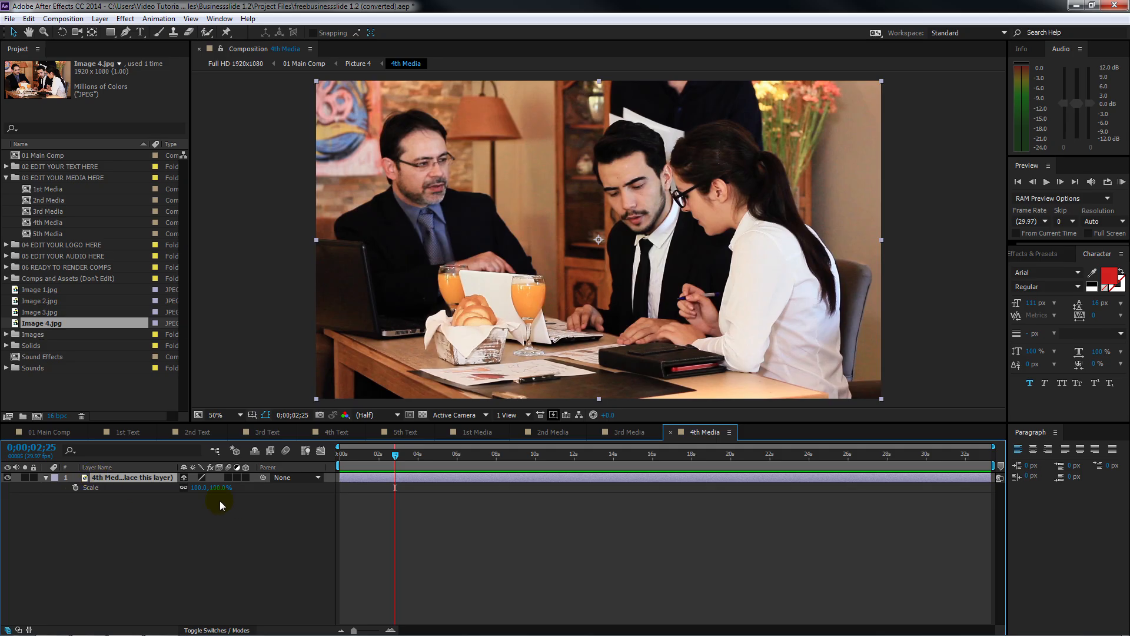
pyautogui.moveTo(201, 488); pyautogui.dragTo(184, 490)
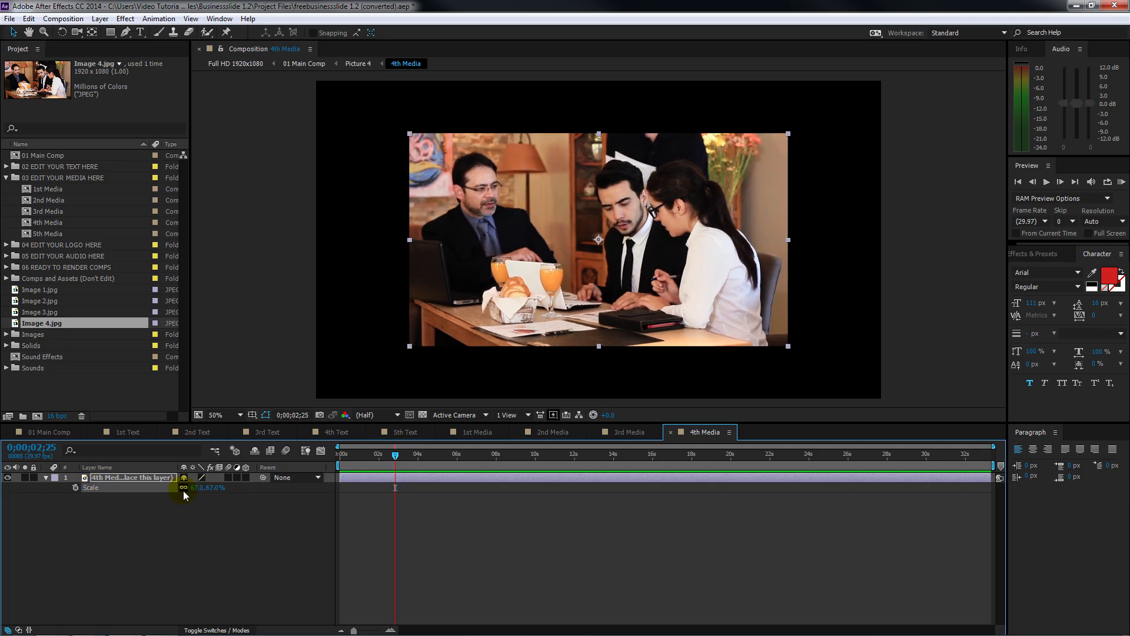
pyautogui.moveTo(789, 137); pyautogui.dragTo(874, 135)
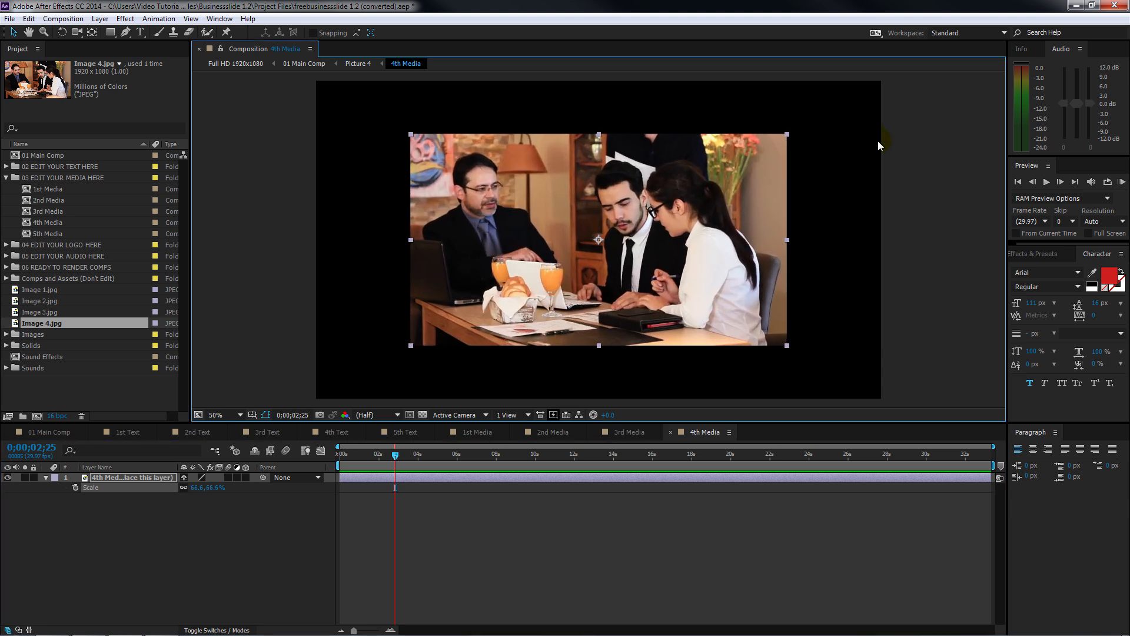
pyautogui.moveTo(753, 179)
pyautogui.mouseDown()
pyautogui.moveTo(715, 175)
pyautogui.moveTo(786, 197)
pyautogui.moveTo(744, 176)
pyautogui.mouseUp()
pyautogui.hotkey('ctrl', 'z')
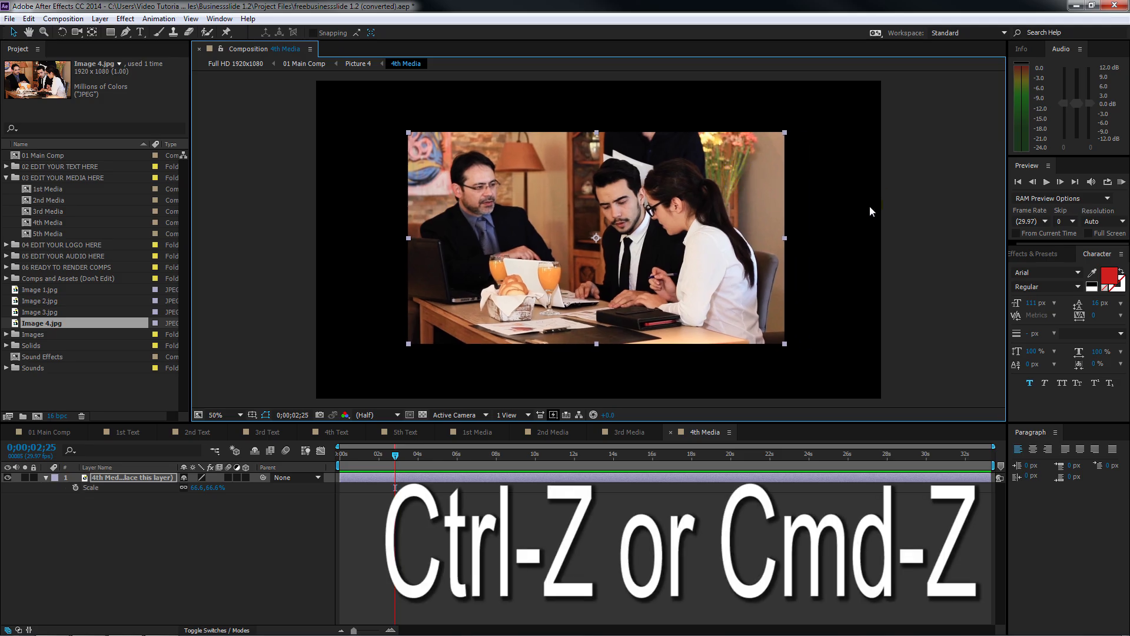
pyautogui.hotkey('ctrl', 'z')
pyautogui.hotkey('ctrl', 'z')
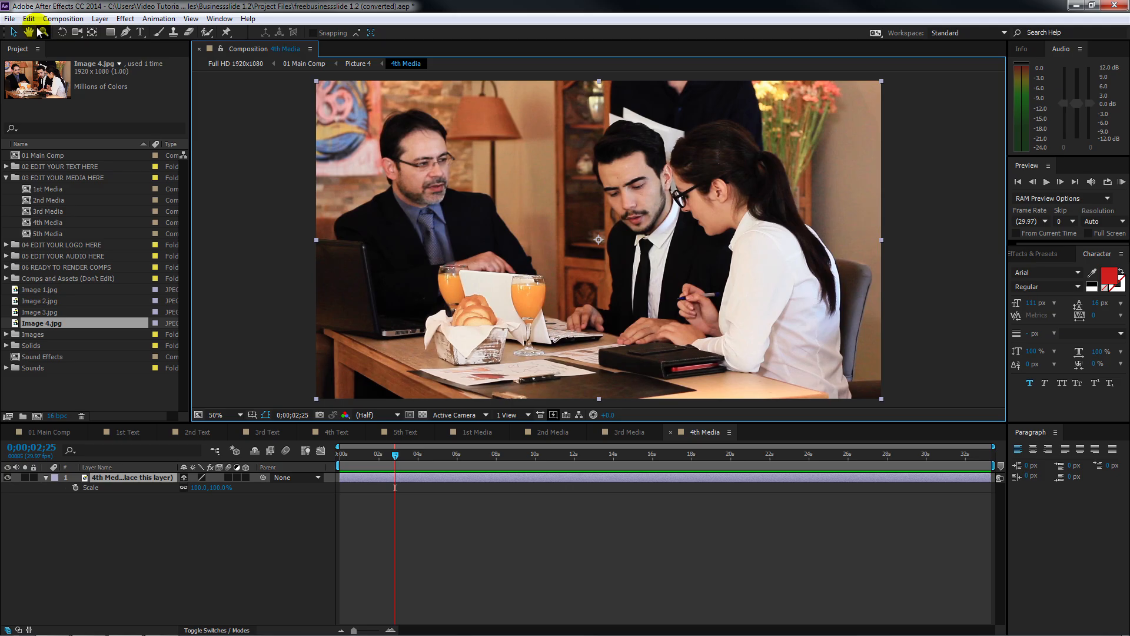
# Import Video 1.mov from the Footage folder into the project.
pyautogui.click(8, 18)
pyautogui.moveTo(51, 171)
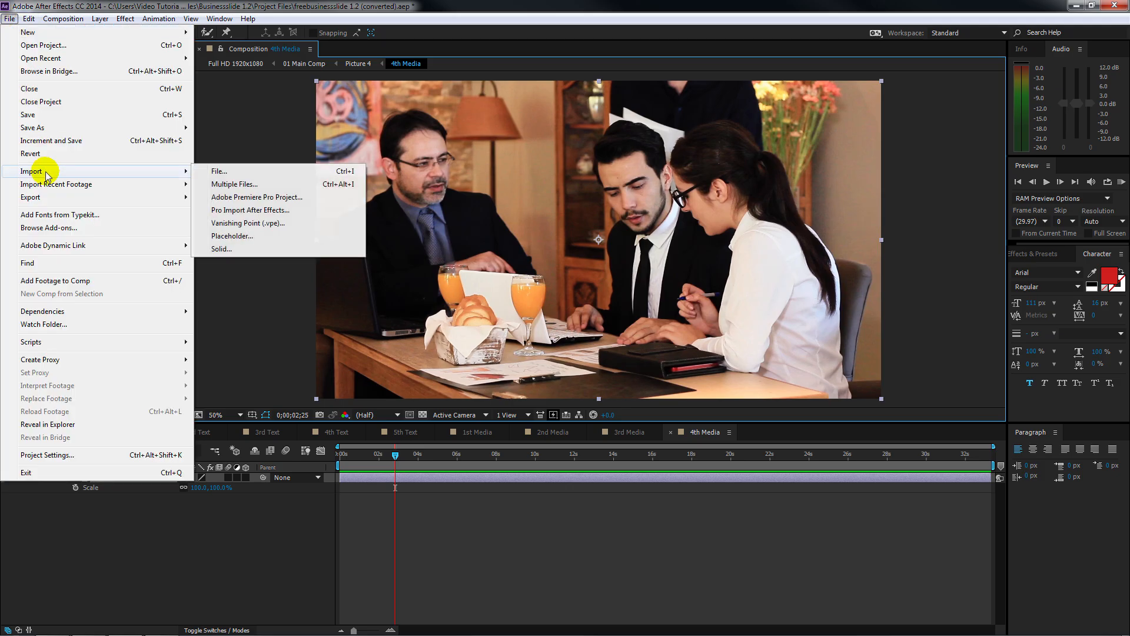
pyautogui.click(219, 171)
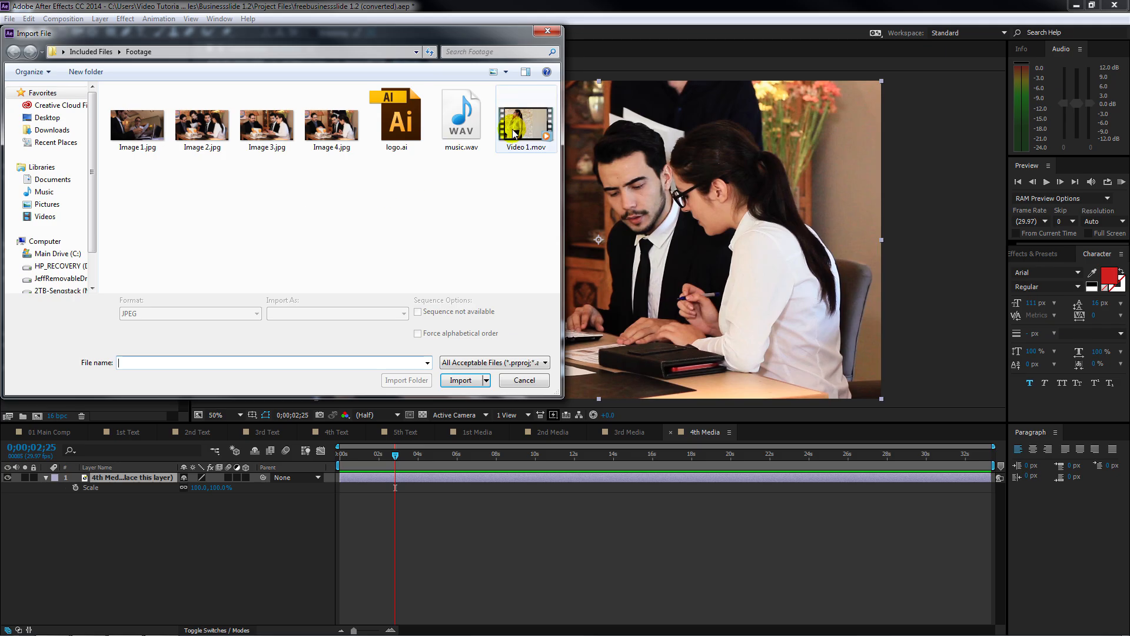
pyautogui.doubleClick(526, 130)
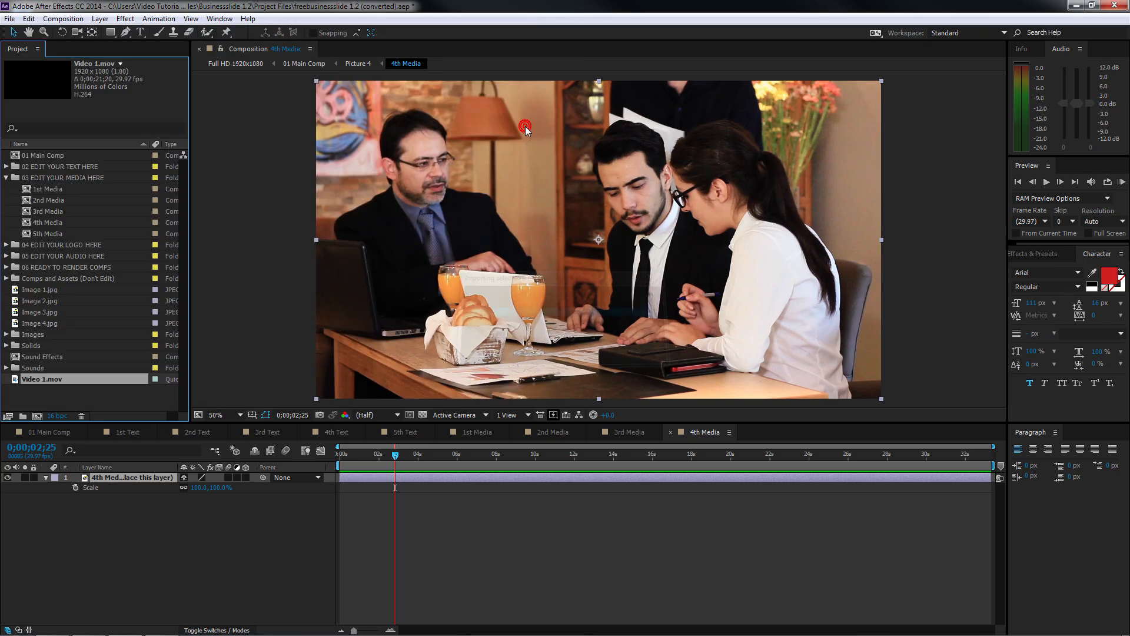
# Open the 5th Media composition and replace its placeholder layer with Video 1.mov.
pyautogui.doubleClick(27, 234)
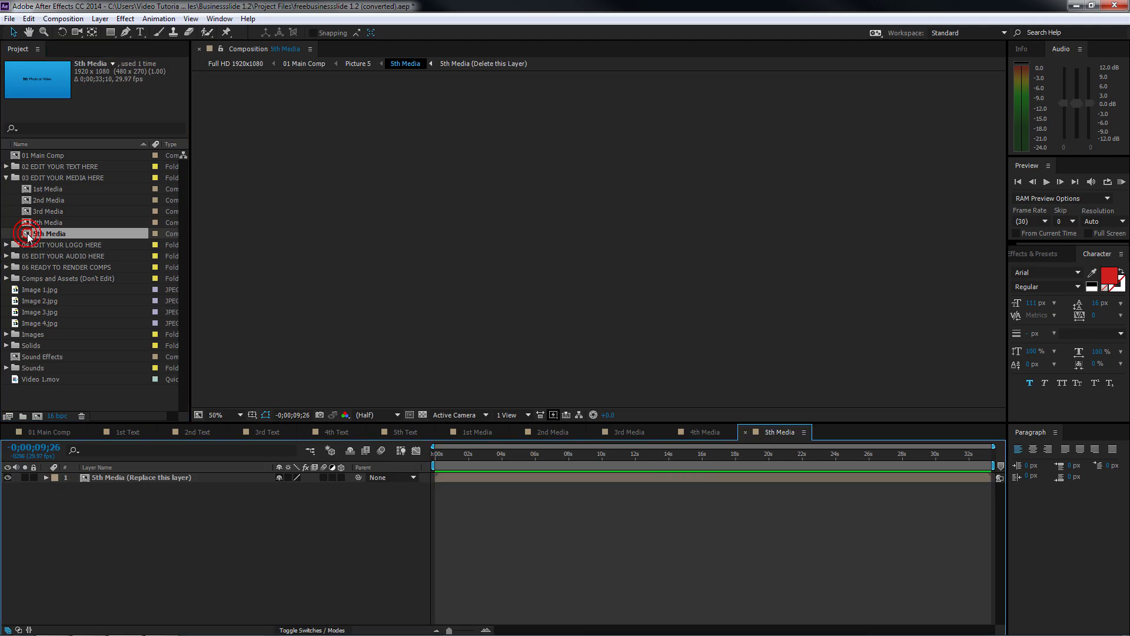
pyautogui.click(546, 452)
pyautogui.click(84, 478)
pyautogui.moveTo(15, 380); pyautogui.dragTo(108, 481)
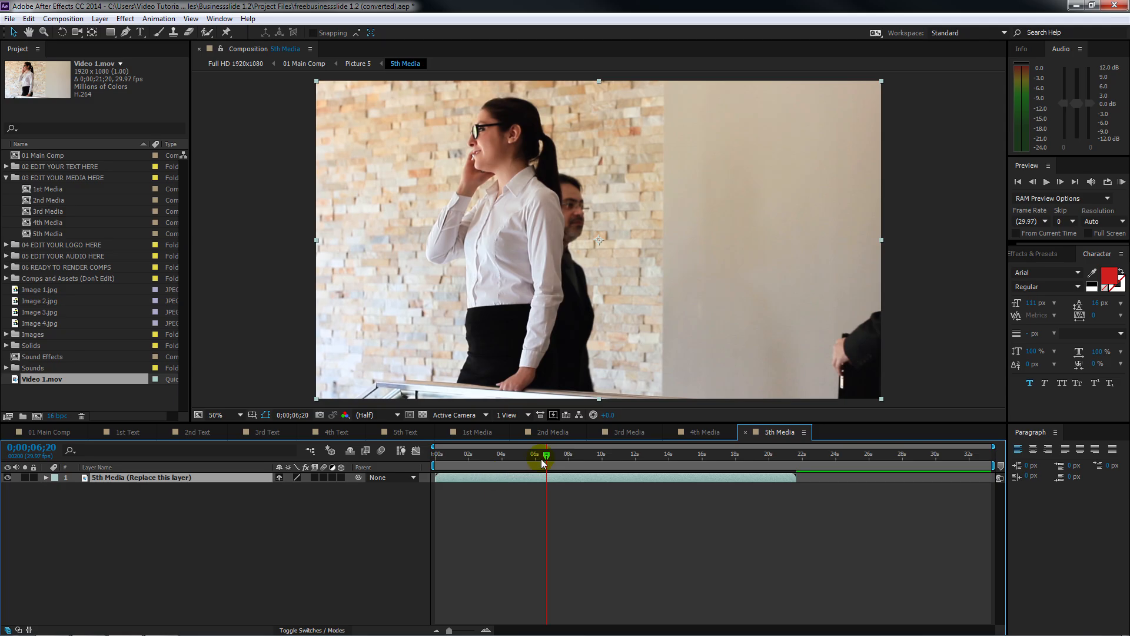
# Set the current time to 0;00;00;00 and slide the 5th Media video layer about 8 seconds earlier, so playback starts at the handshake.
pyautogui.moveTo(547, 459); pyautogui.dragTo(433, 464)
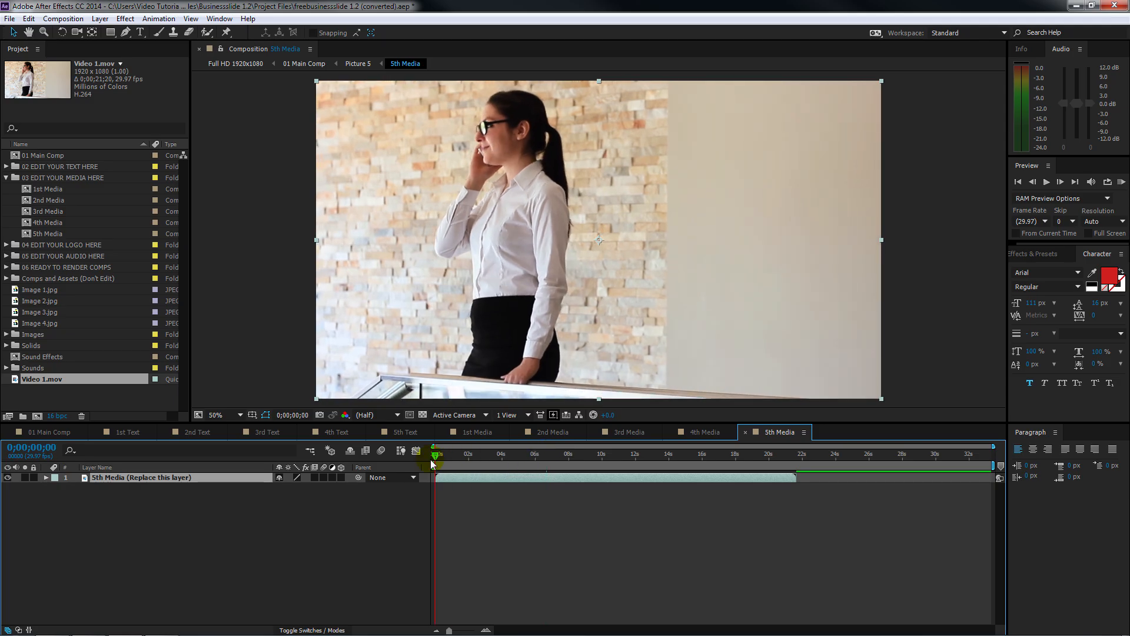
pyautogui.moveTo(592, 477); pyautogui.dragTo(456, 477)
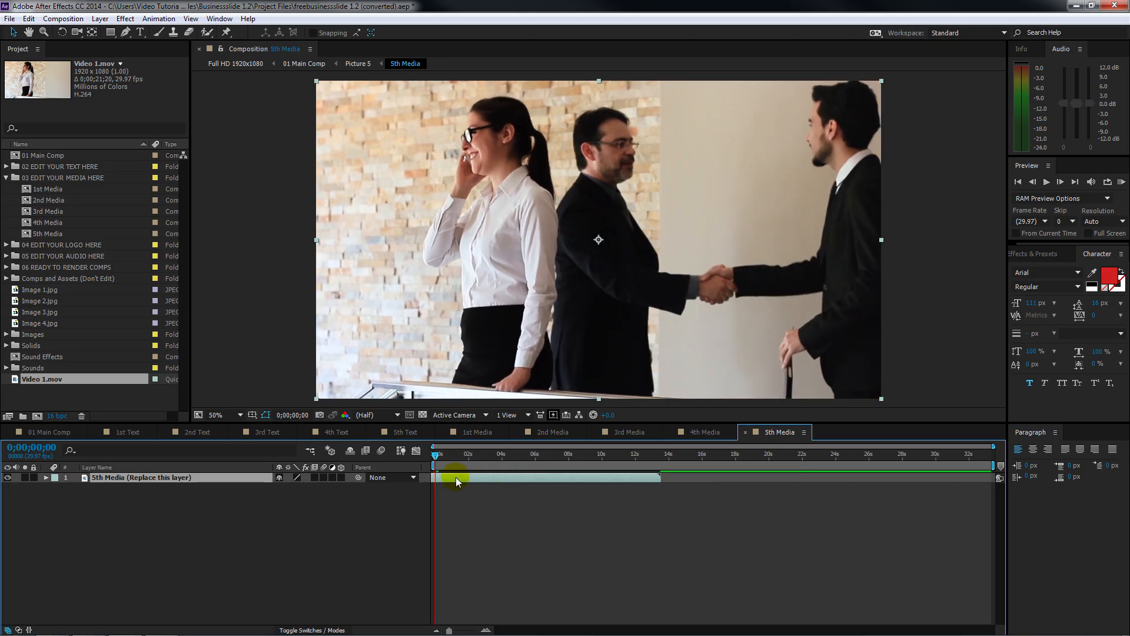
# Check the video slide in 01 Main Comp at about 0;00;14;13 and 0;00;12;27.
pyautogui.click(50, 431)
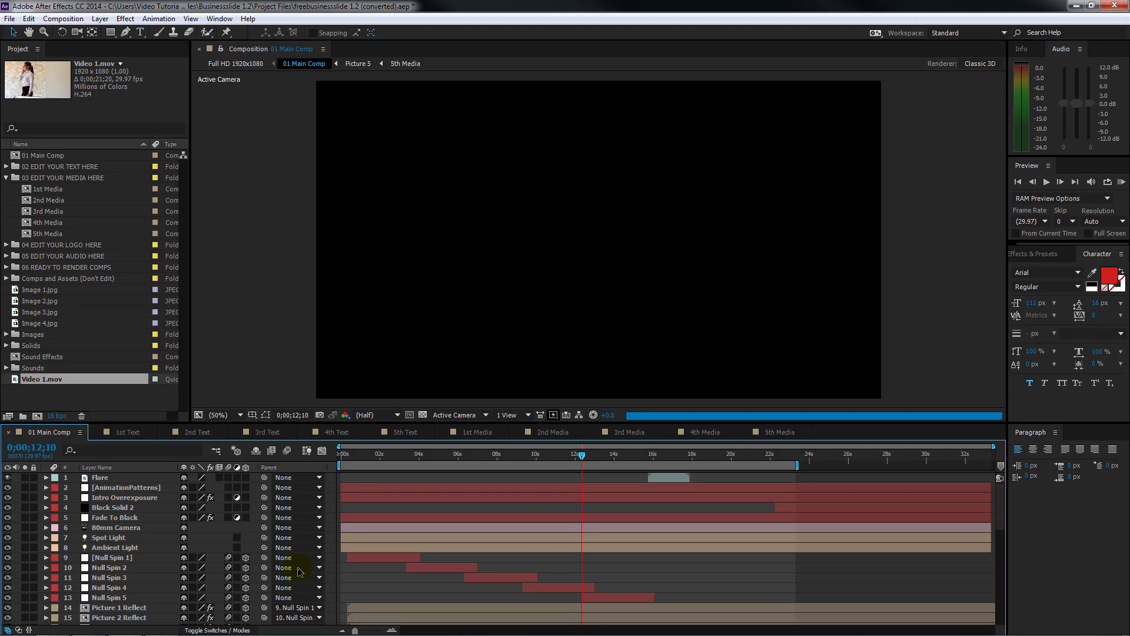
pyautogui.click(623, 454)
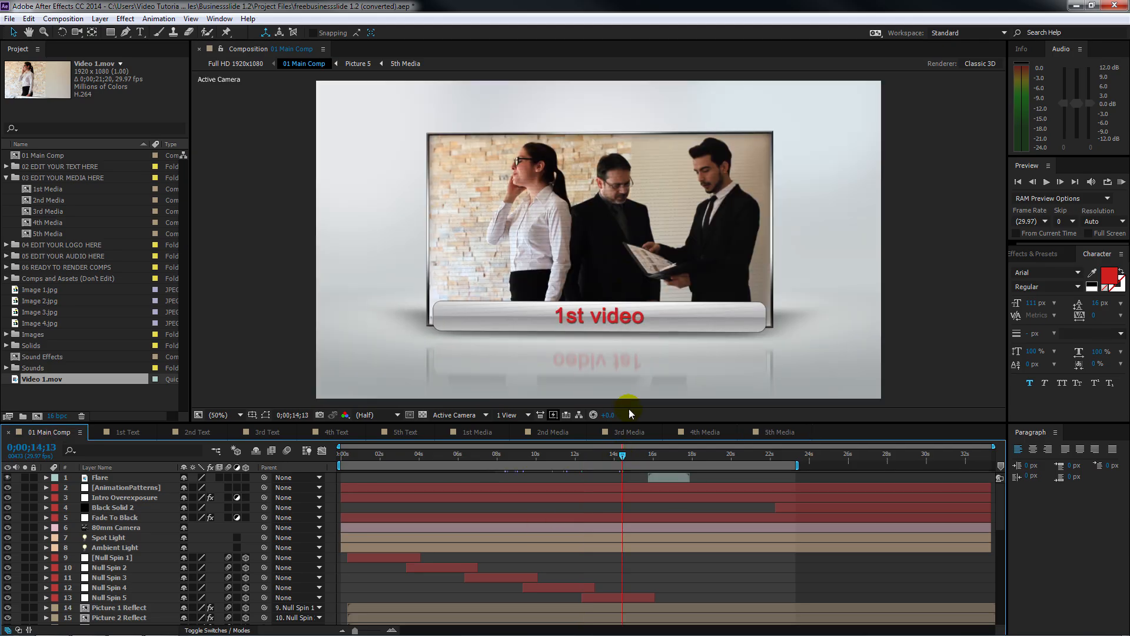
pyautogui.moveTo(621, 454); pyautogui.dragTo(594, 457)
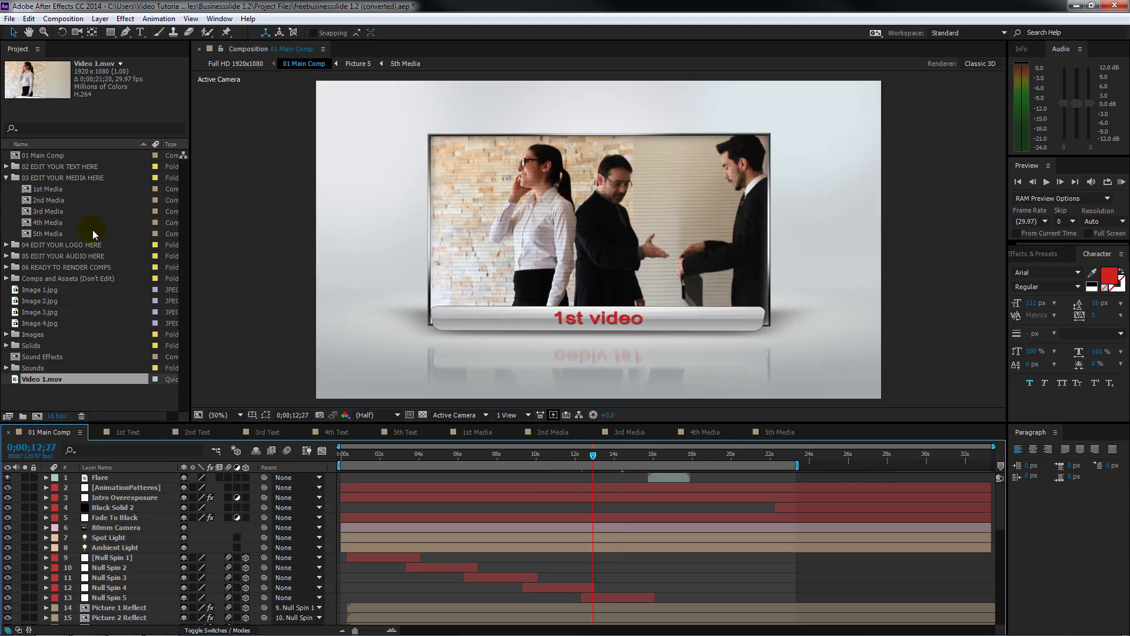
# Import music.wav from the Footage folder into the project.
pyautogui.click(9, 19)
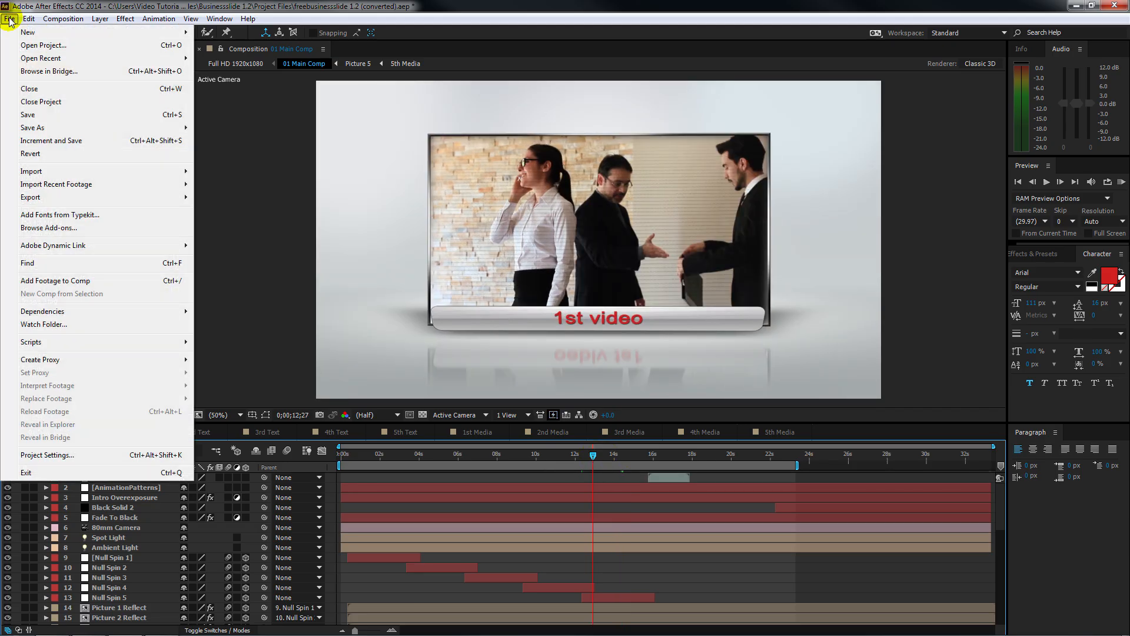
pyautogui.moveTo(36, 172)
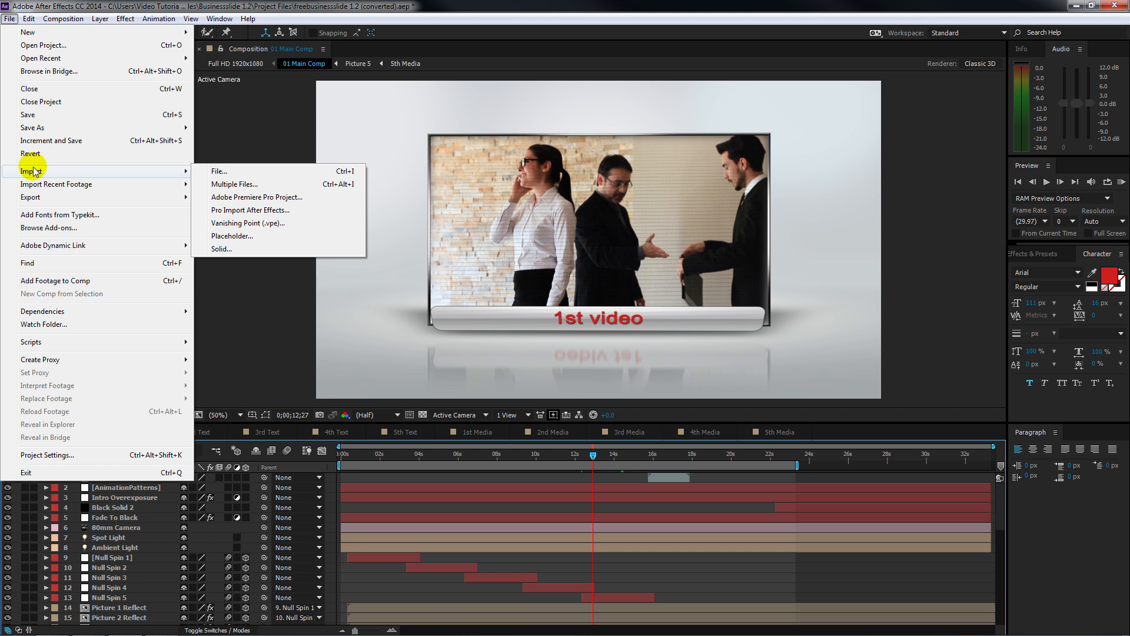
pyautogui.click(234, 174)
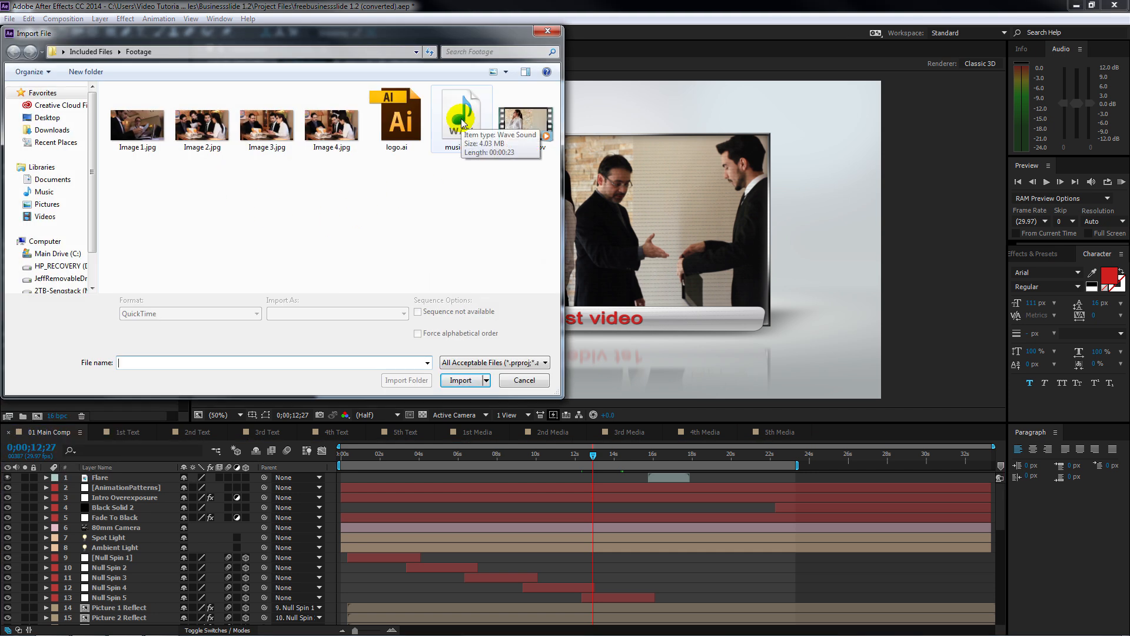
pyautogui.doubleClick(463, 121)
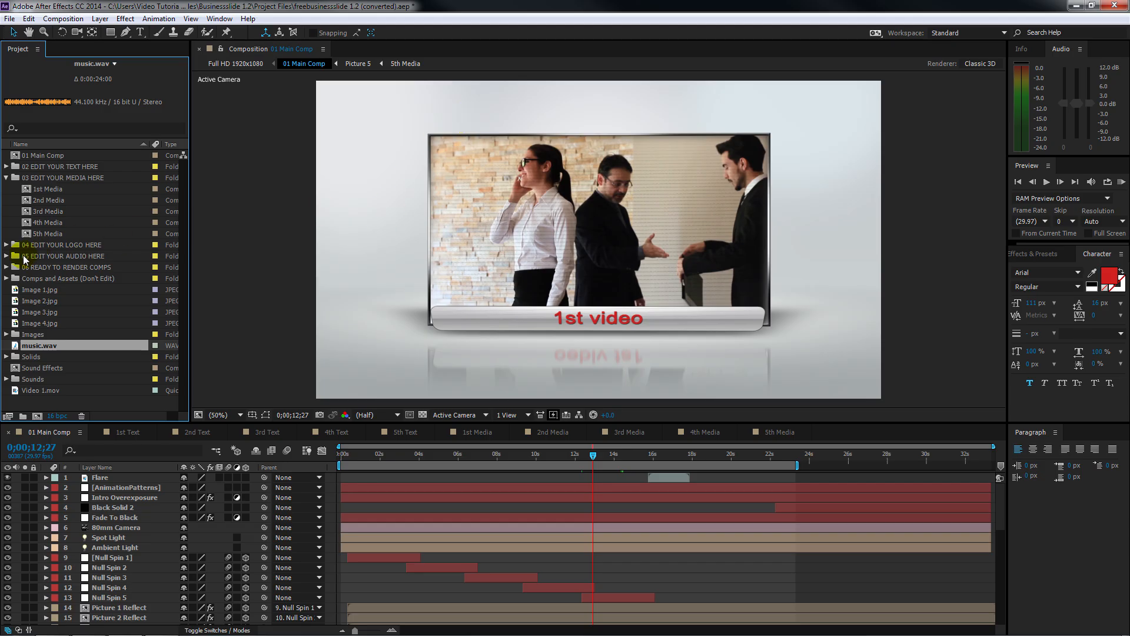
# Open the Audio Edit composition in the 05 EDIT YOUR AUDIO HERE folder and add music.wav as a layer.
pyautogui.click(7, 256)
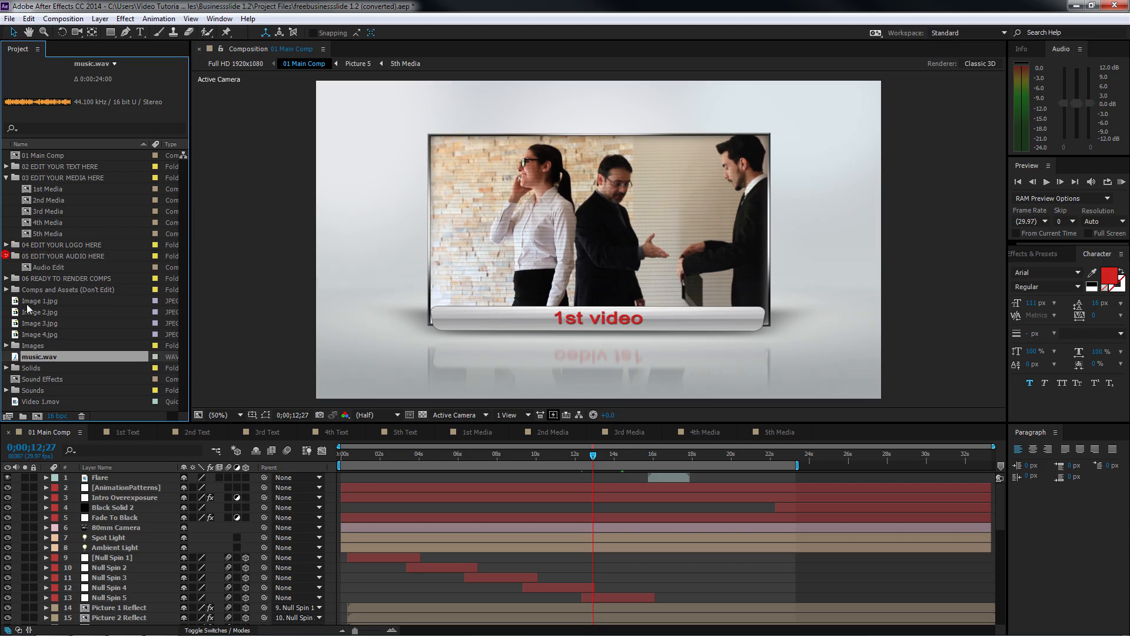
pyautogui.doubleClick(26, 268)
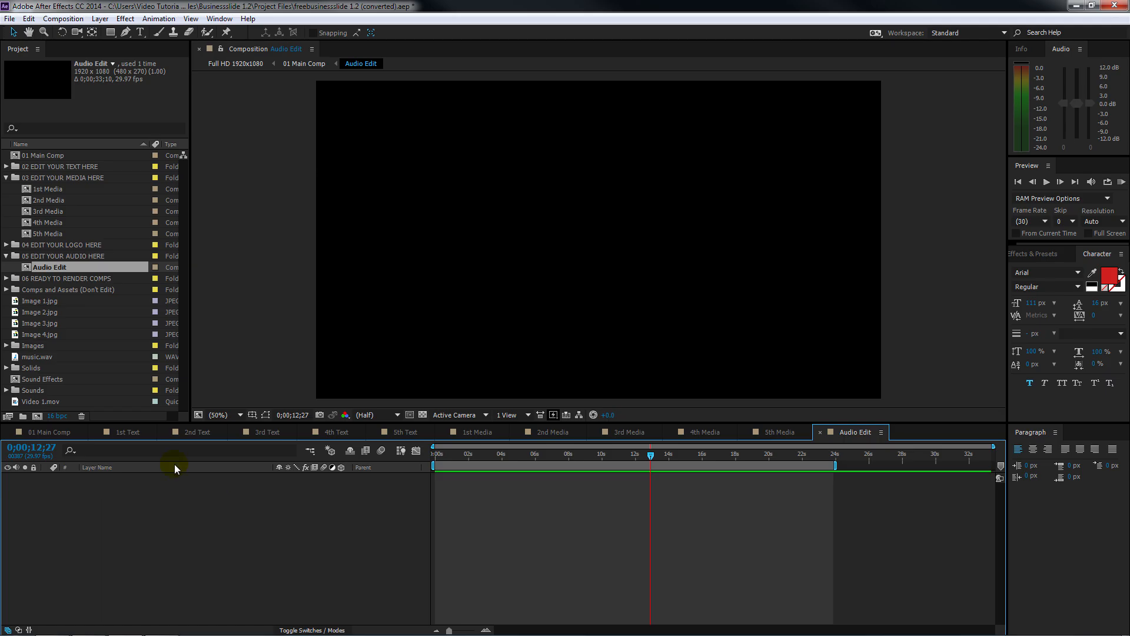
pyautogui.moveTo(17, 359); pyautogui.dragTo(26, 481)
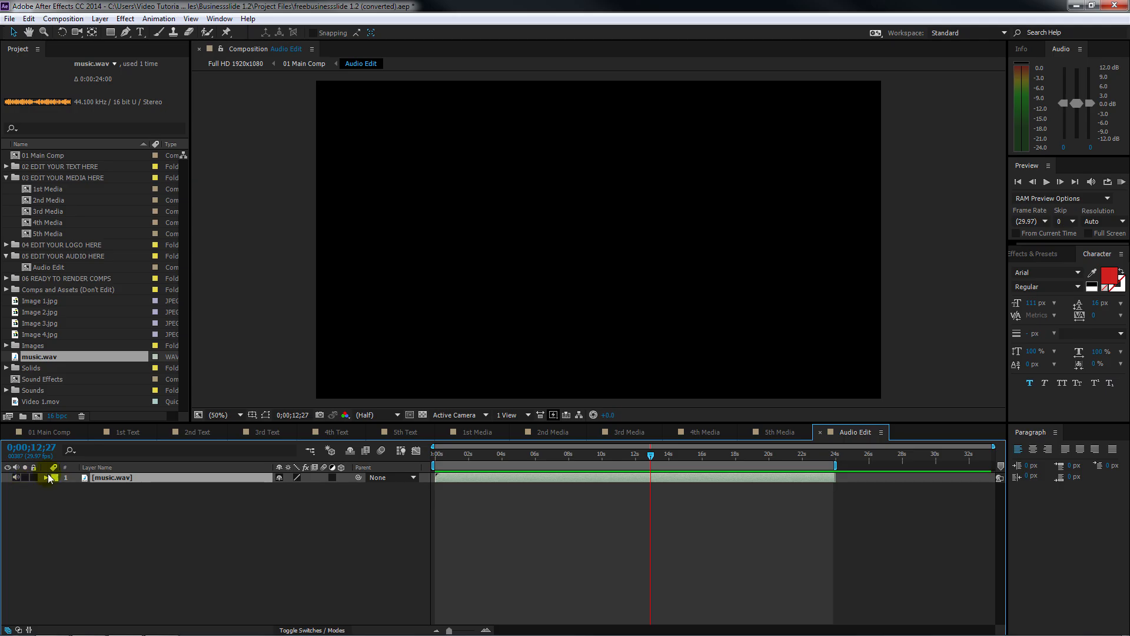
# Show the music.wav layer's waveform and lower its audio level to -6.25 dB.
pyautogui.click(56, 488)
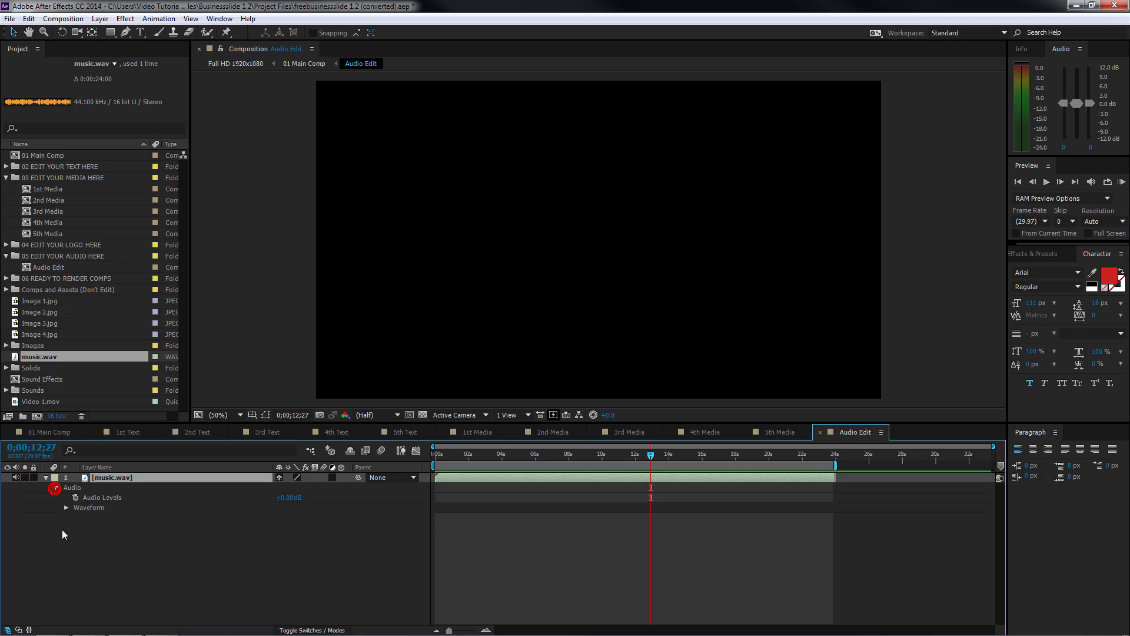
pyautogui.click(65, 507)
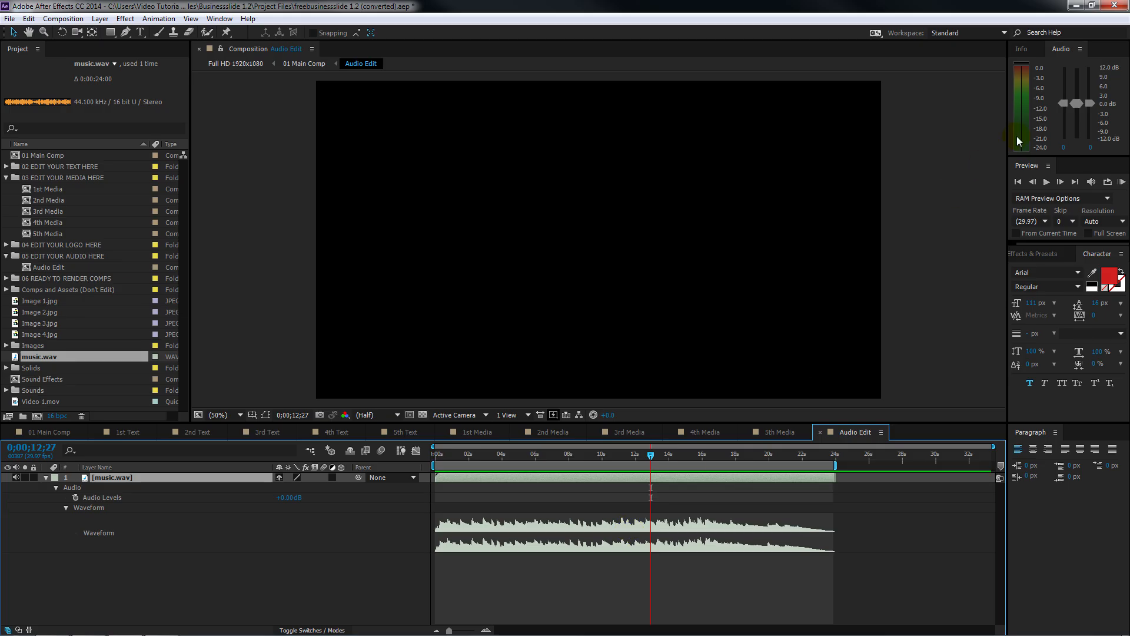
pyautogui.moveTo(1079, 104)
pyautogui.mouseDown()
pyautogui.moveTo(1081, 118)
pyautogui.moveTo(1082, 87)
pyautogui.moveTo(1083, 122)
pyautogui.mouseUp()
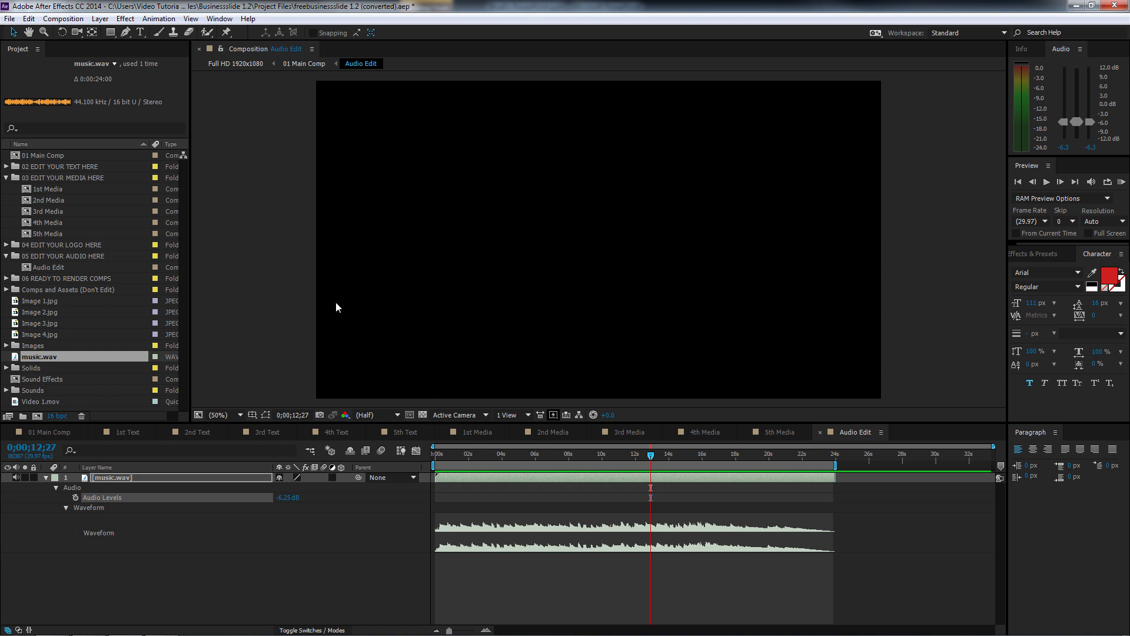
# Import logo.ai from the Footage folder into the project.
pyautogui.click(9, 18)
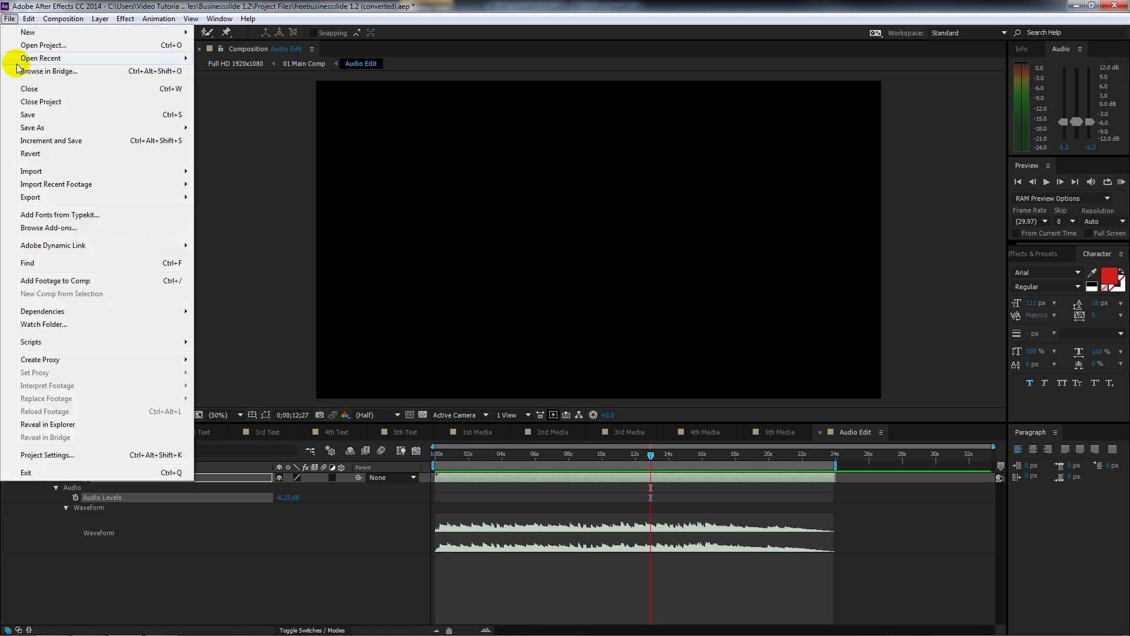
pyautogui.moveTo(41, 171)
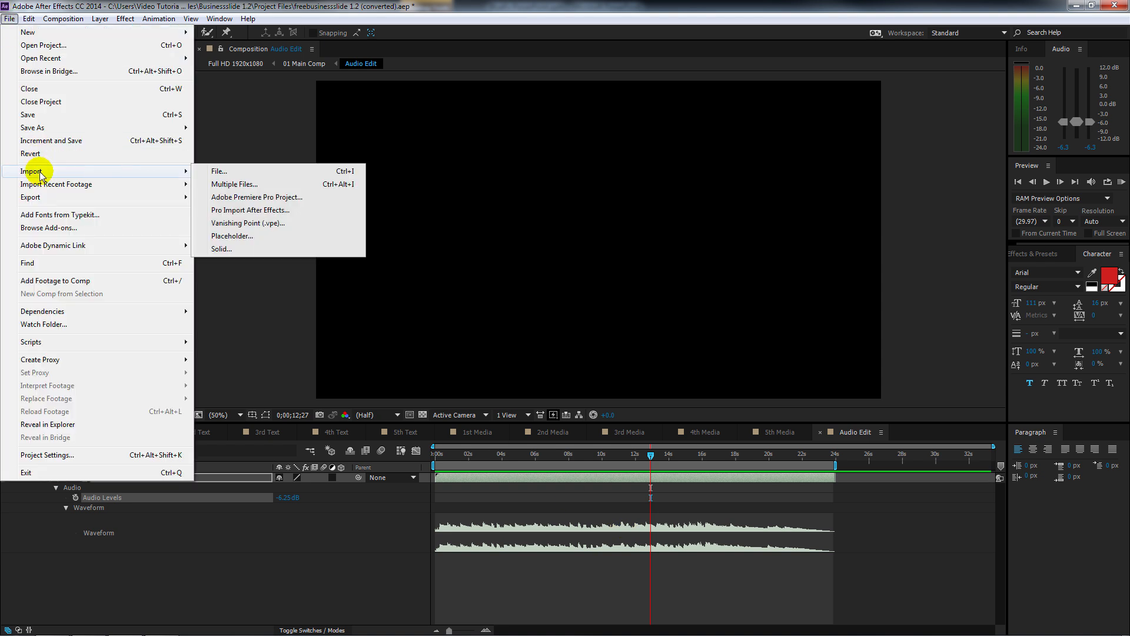
pyautogui.click(248, 175)
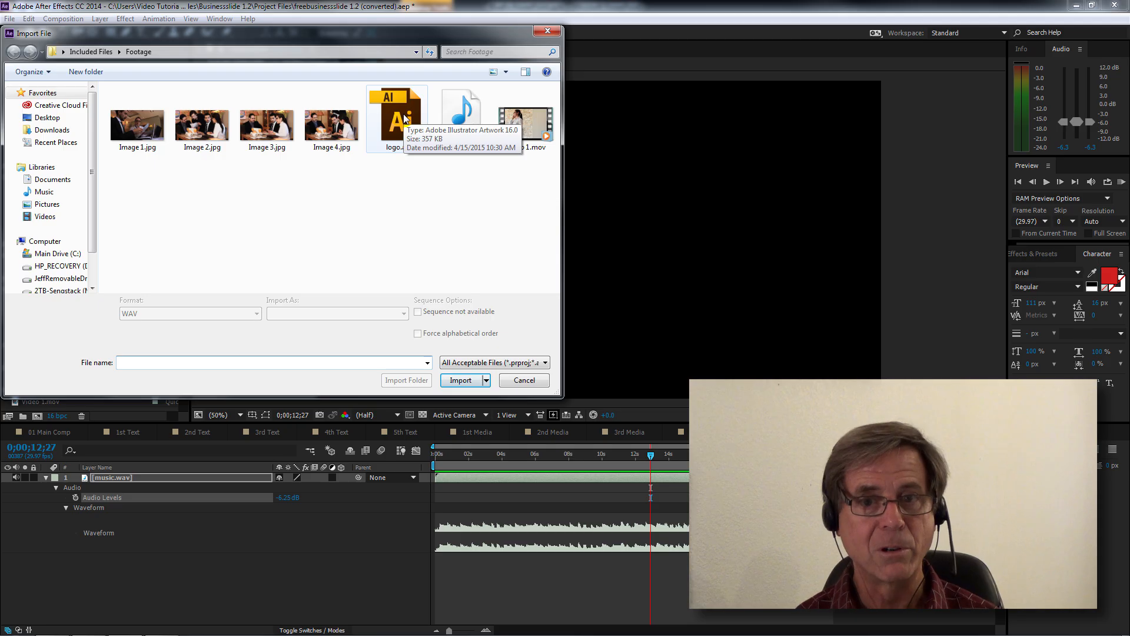
pyautogui.doubleClick(404, 117)
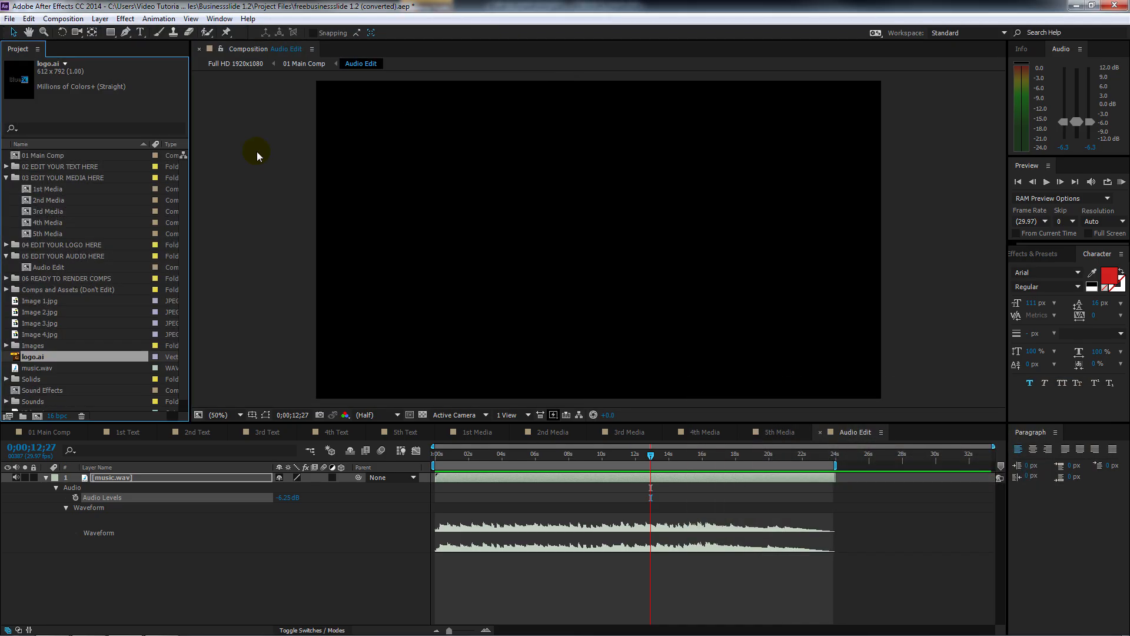
# Open the Insert Logo composition in the 04 EDIT YOUR LOGO HERE folder and replace the logo.png layer's source with logo.ai.
pyautogui.click(6, 245)
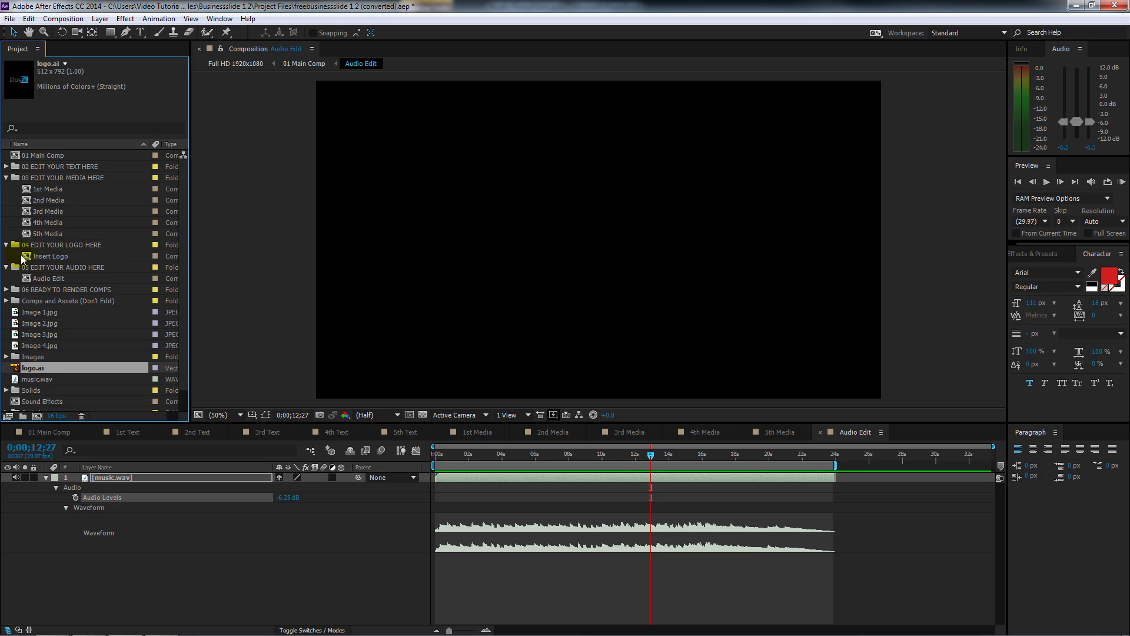
pyautogui.doubleClick(26, 259)
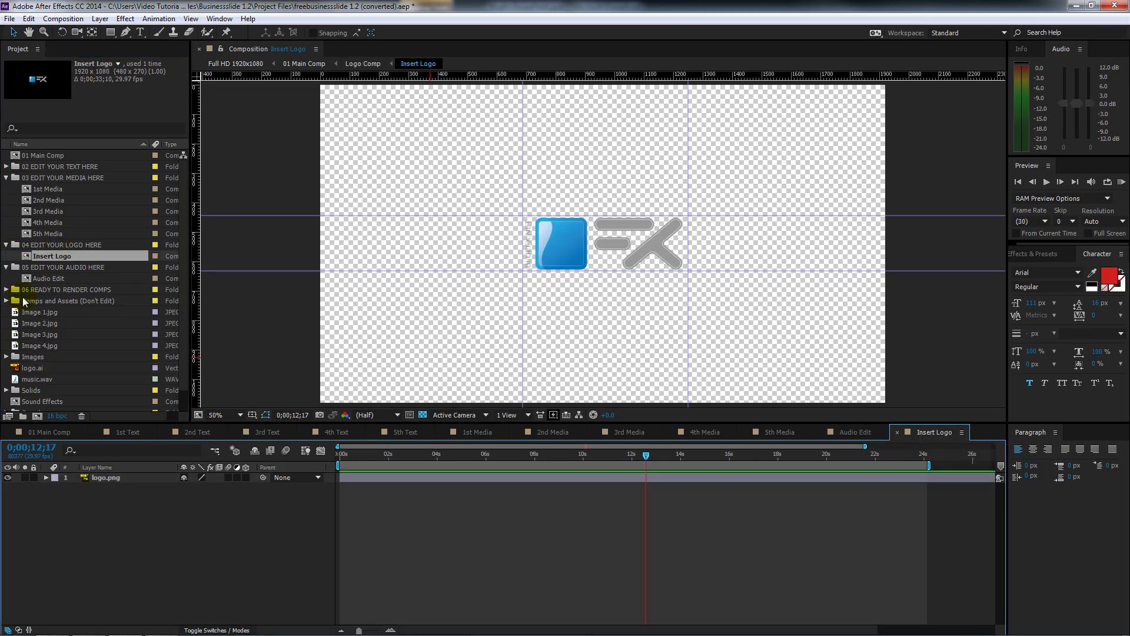
pyautogui.click(110, 477)
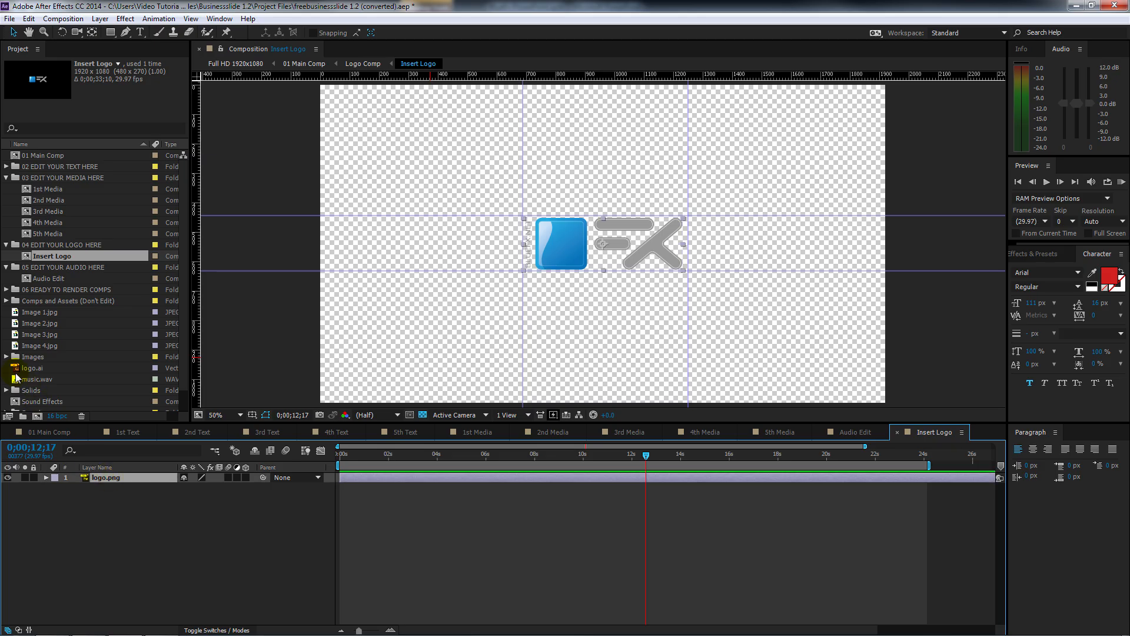
pyautogui.moveTo(15, 370); pyautogui.dragTo(93, 478)
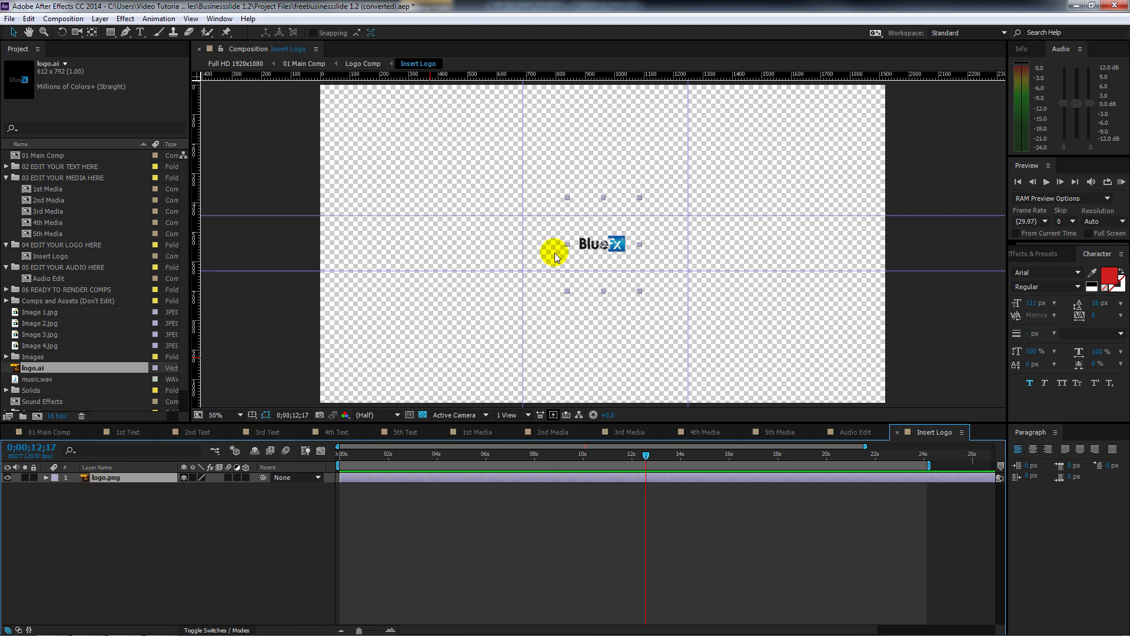
# Enlarge the logo to fit the guides, setting the layer's scale to about 139.5%.
pyautogui.moveTo(640, 197); pyautogui.dragTo(817, 89)
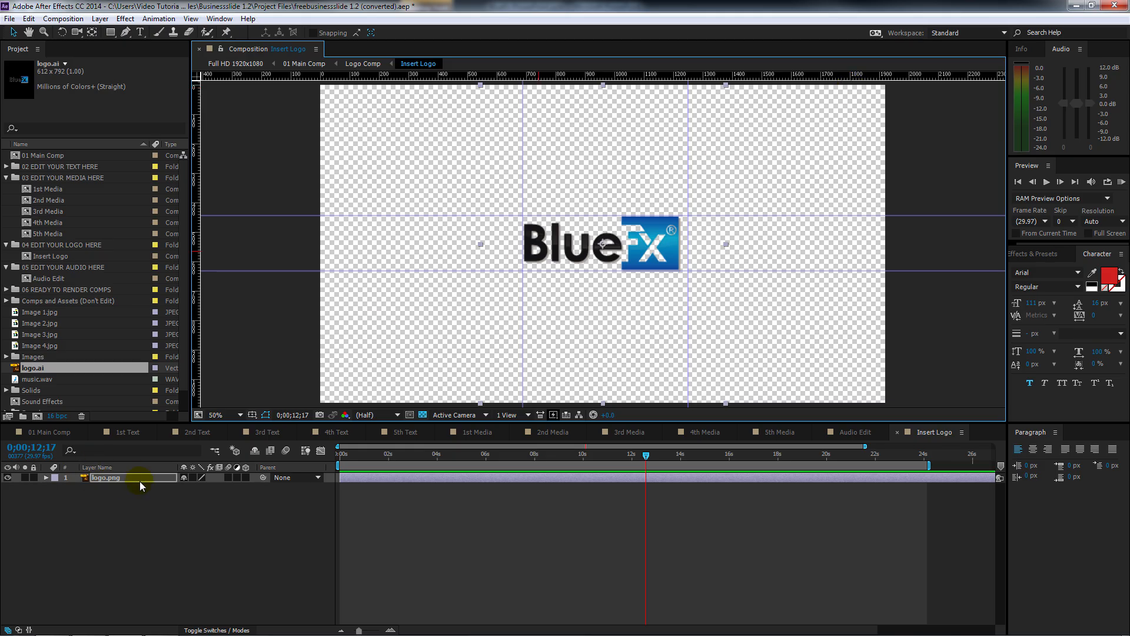
pyautogui.press('s')
pyautogui.moveTo(207, 487); pyautogui.dragTo(201, 487)
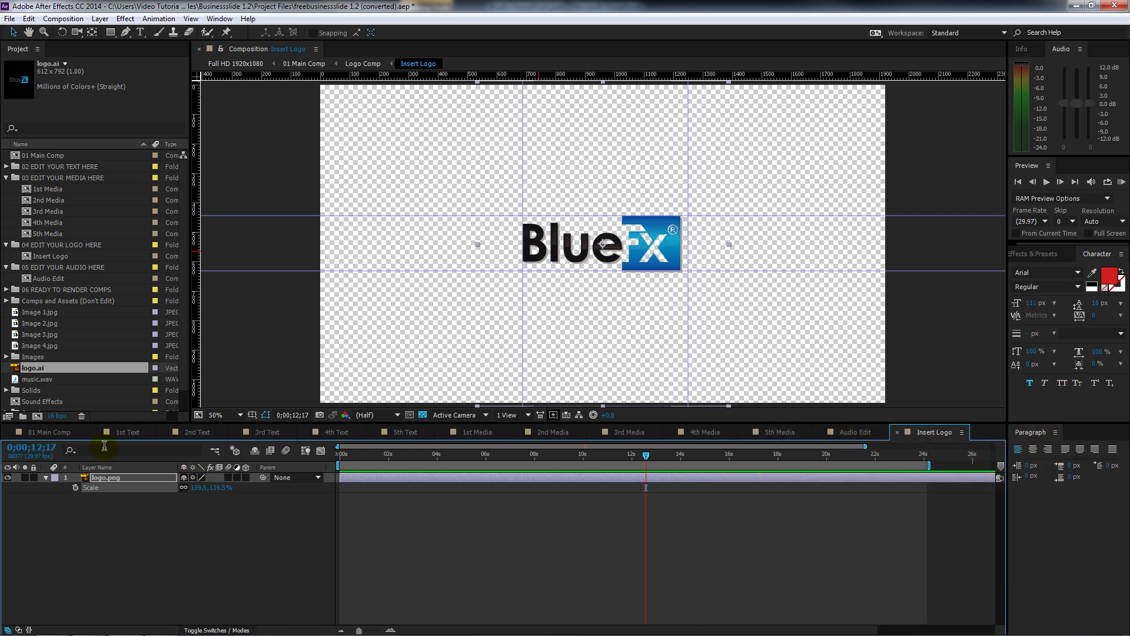
# Check the new logo in the 01 Main Comp composition at about 0;00;16;29.
pyautogui.click(59, 434)
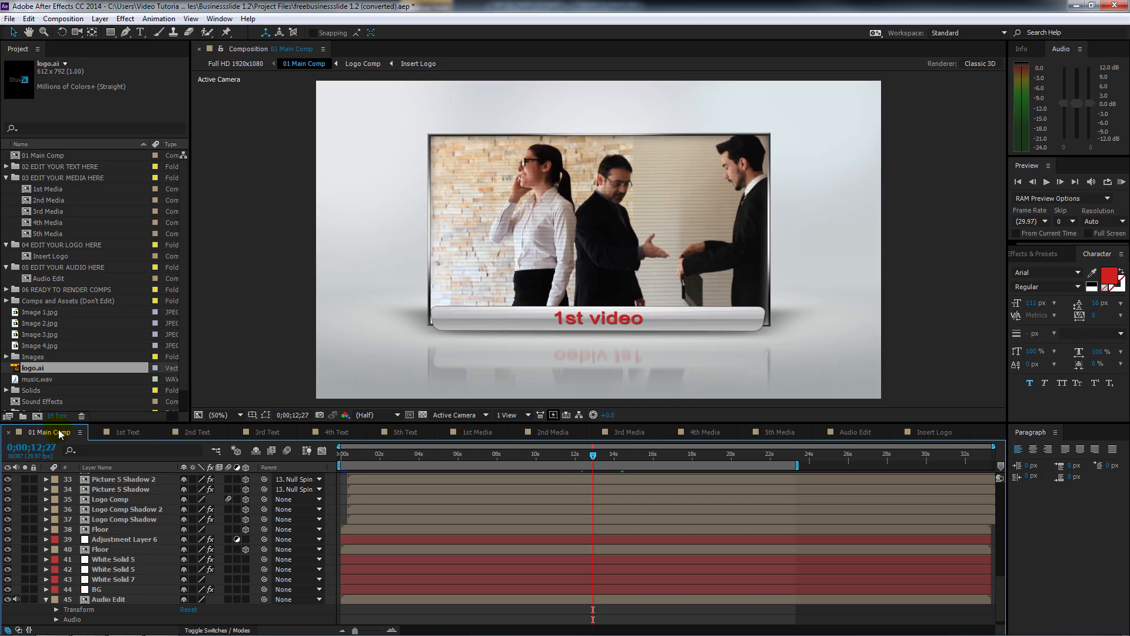
pyautogui.moveTo(1002, 602); pyautogui.dragTo(1005, 479)
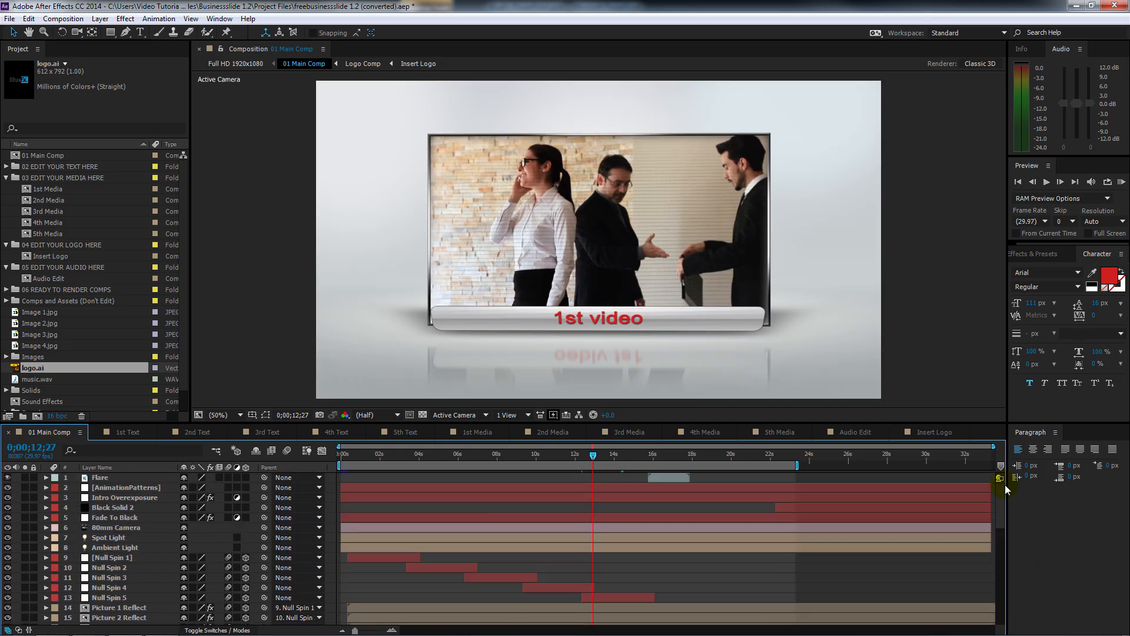
pyautogui.click(672, 454)
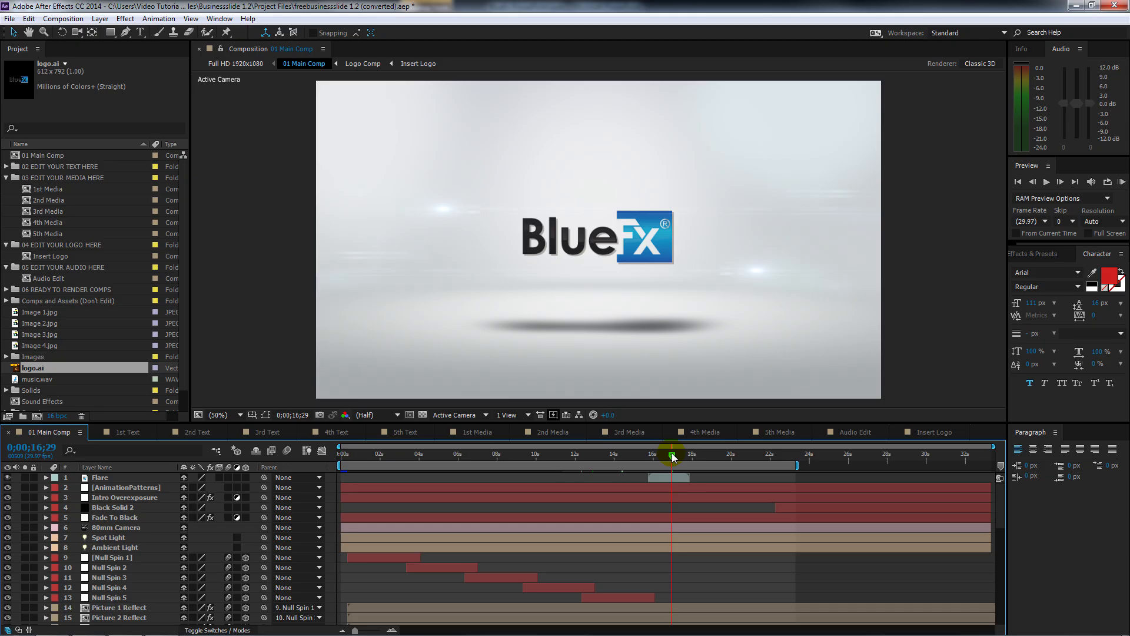